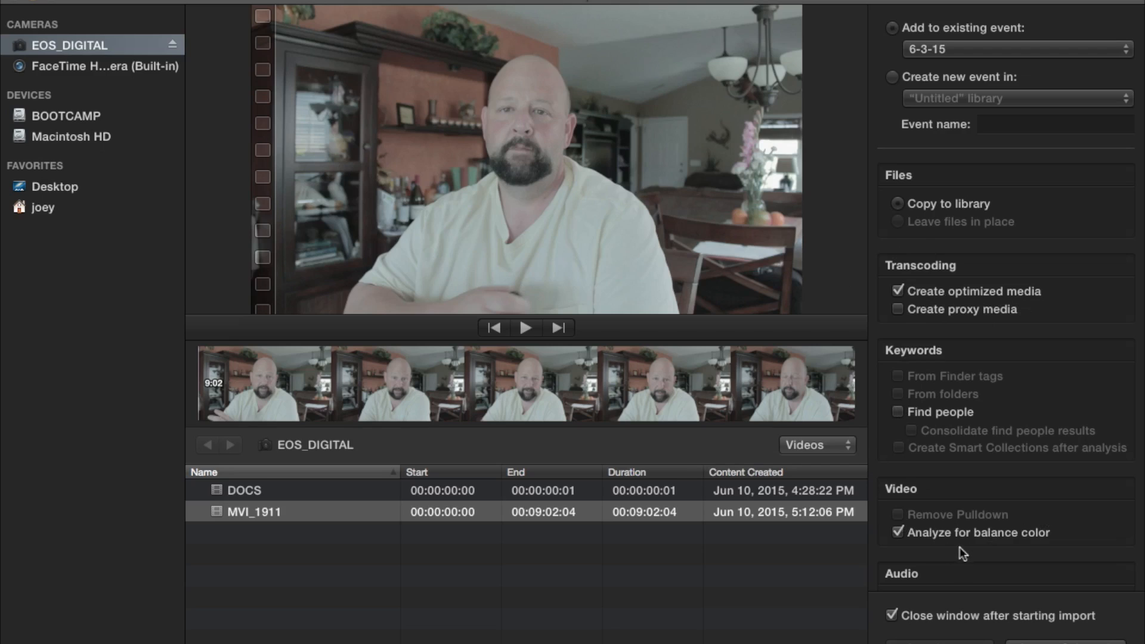
Import the selected MVI_1911 camera clip into the 6-3-15 event and dismiss the import notification
scroll(996, 564, "down", 3)
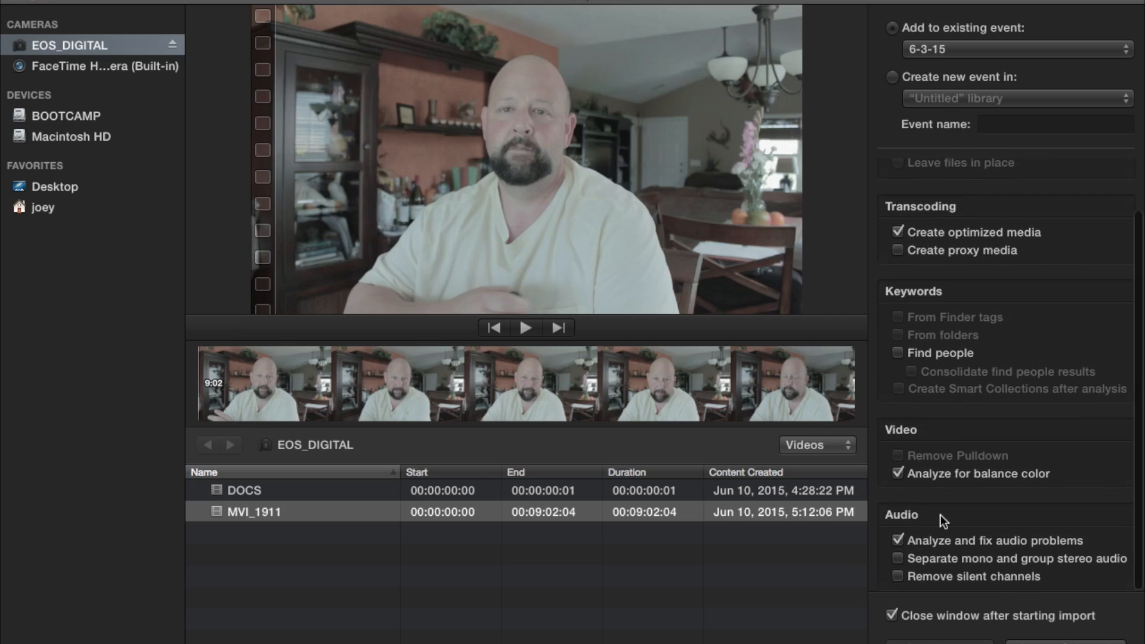
scroll(940, 514, "up", 4)
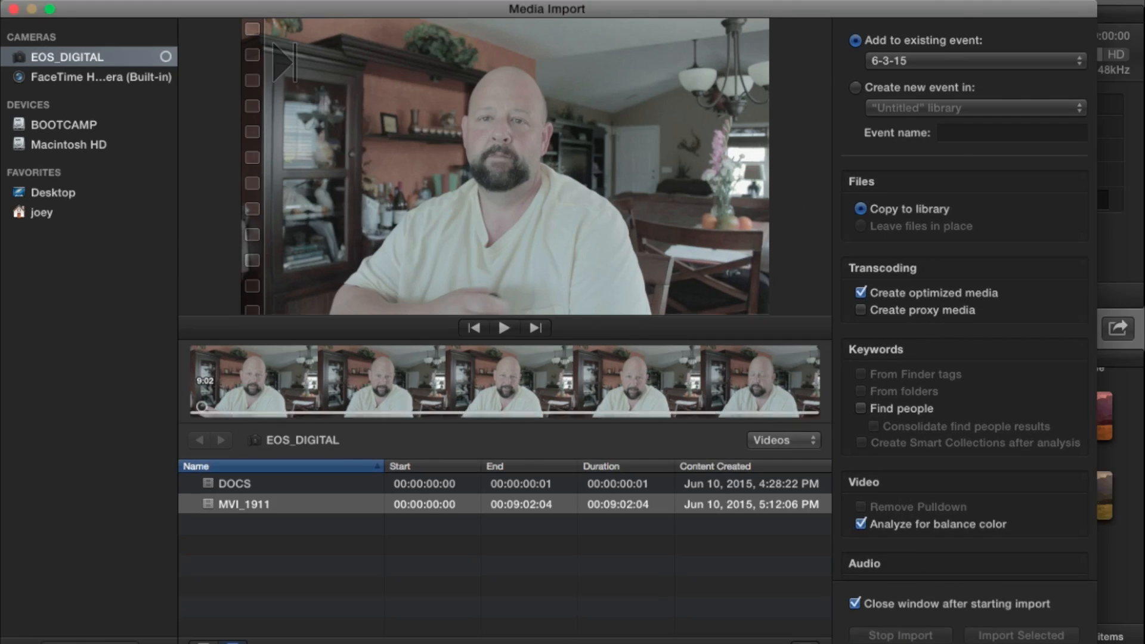
left_click(1066, 641)
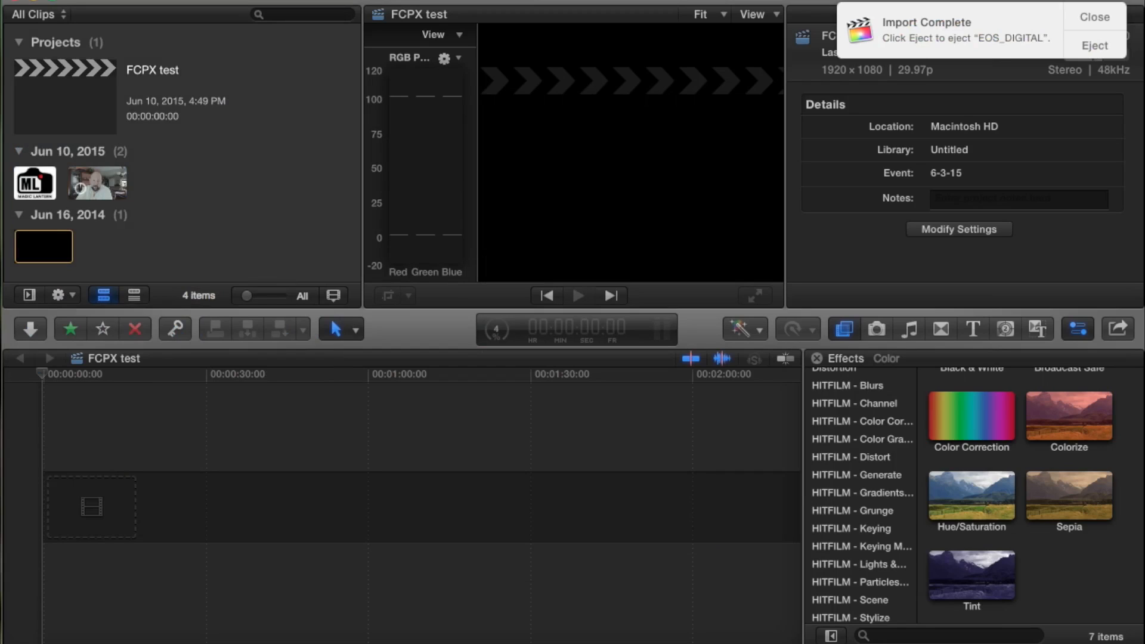
left_click(1096, 21)
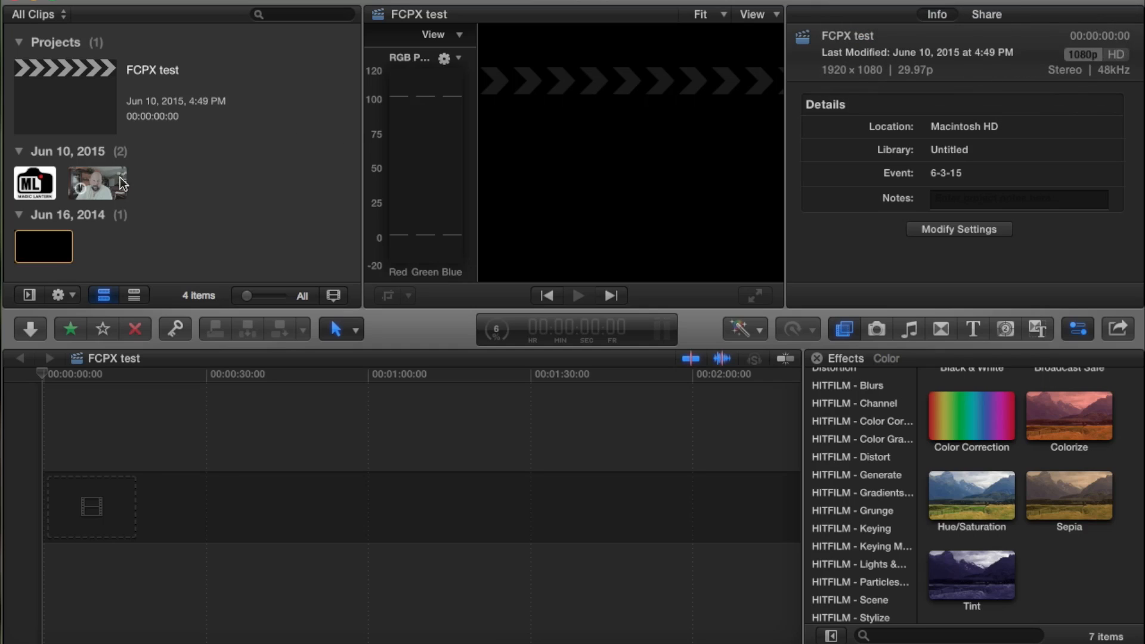
left_click(35, 183)
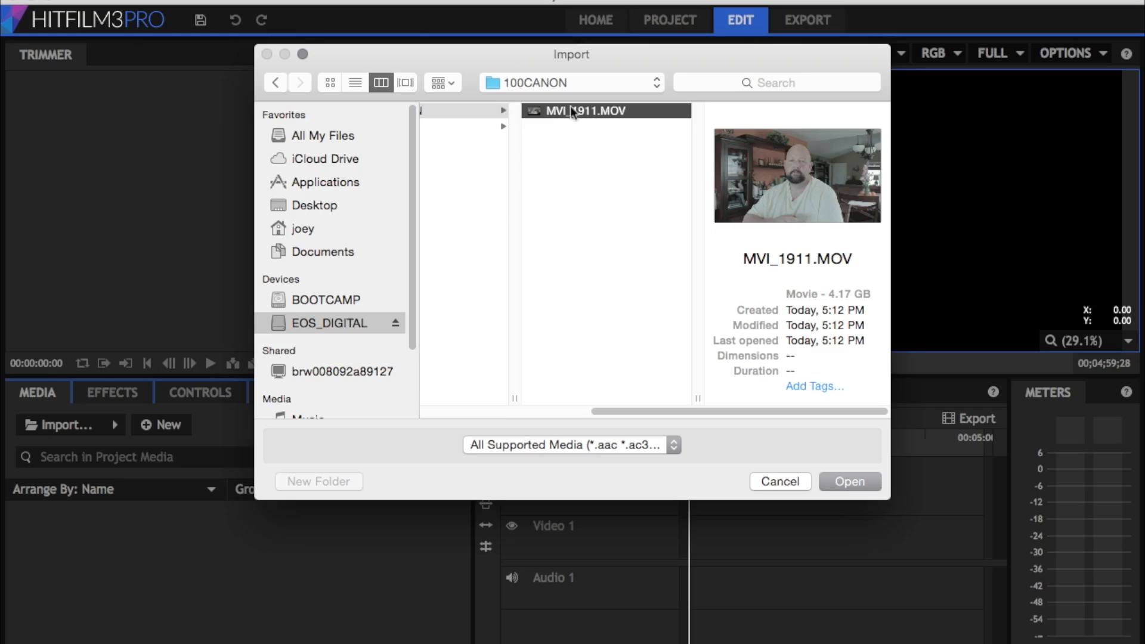
Switch to HitFilm 3 Pro, import MVI_1911.MOV from the card's 100CANON folder and place it at the start of the Video 1 track
scroll(445, 228, "left", 3)
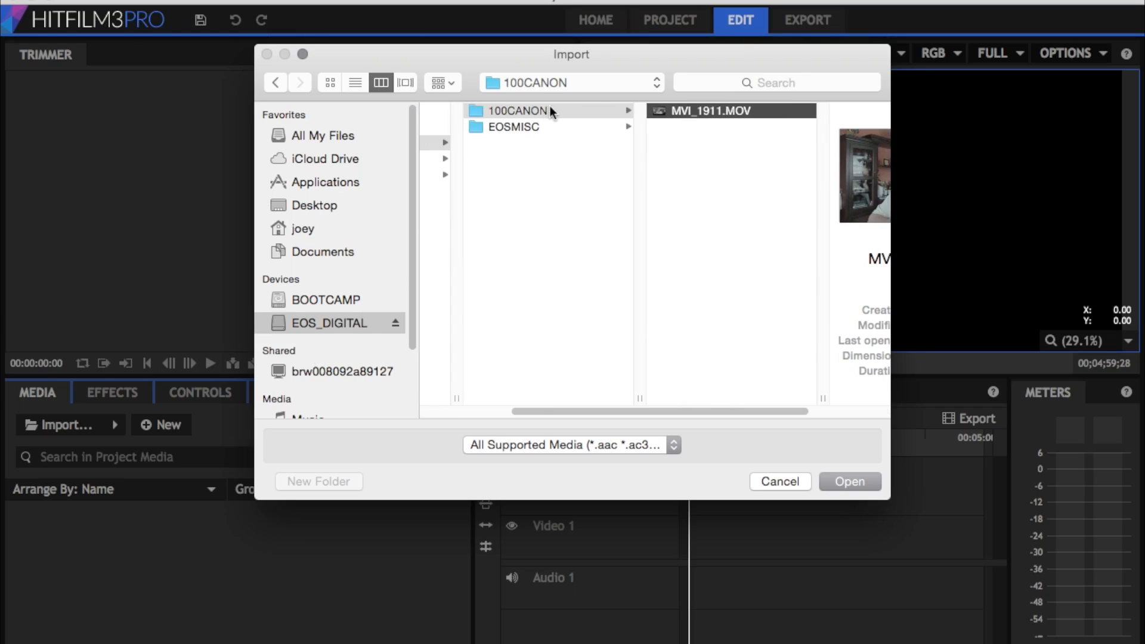
scroll(613, 215, "right", 3)
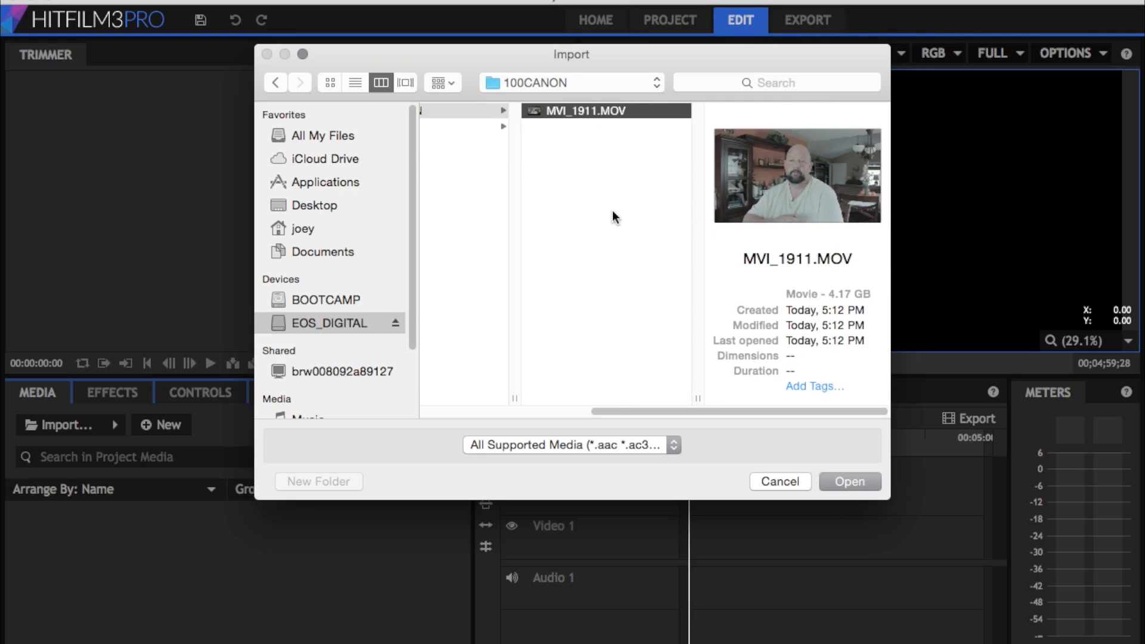
left_click(847, 481)
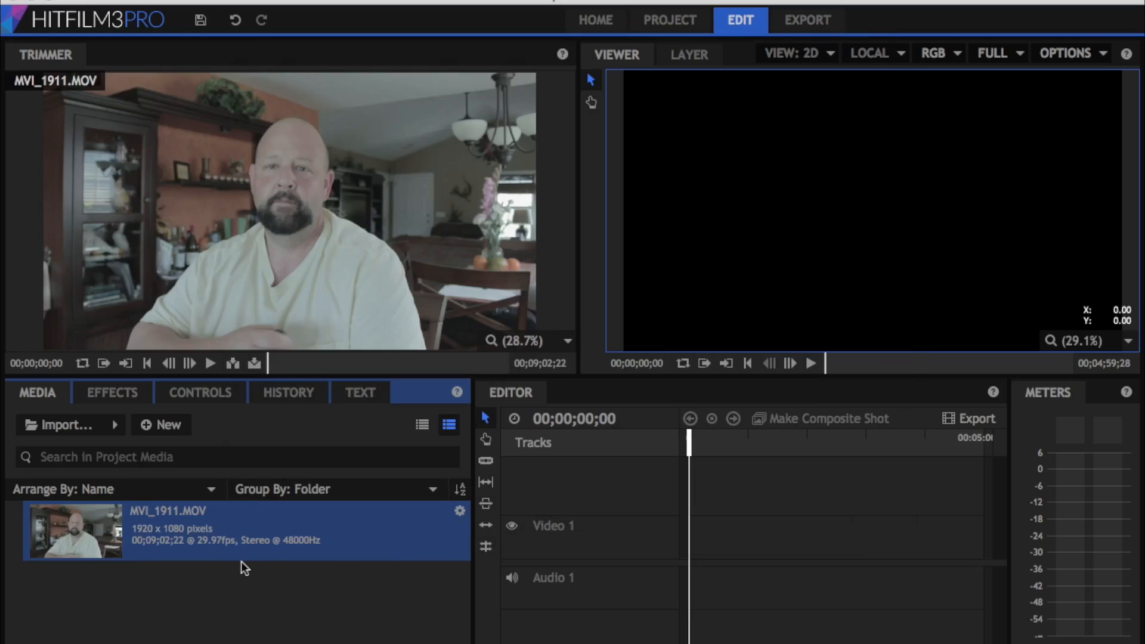
left_click_drag(156, 525, 689, 549)
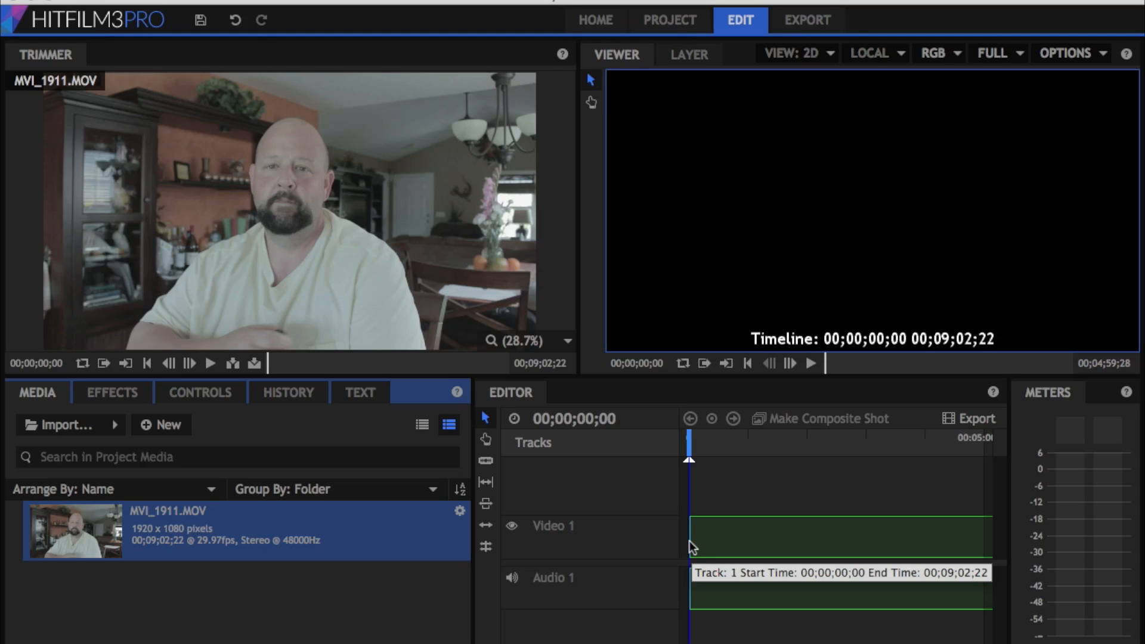
left_click_drag(690, 541, 810, 388)
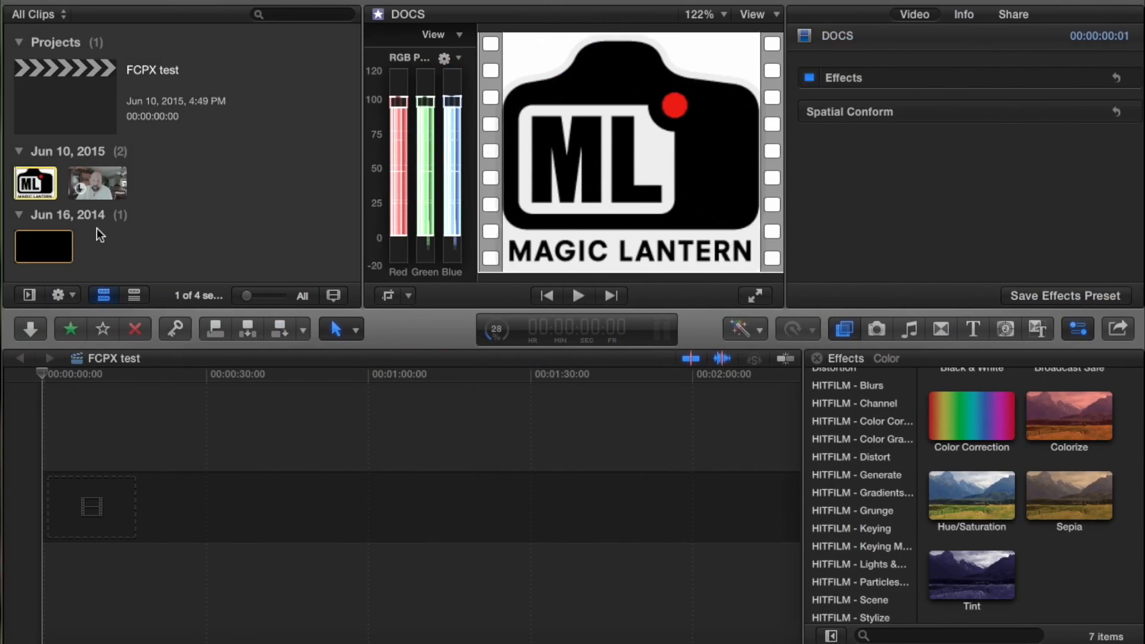
Switch to Final Cut Pro, append the MVI_1911 clip to the FCPX test timeline and fit the whole clip in view
left_click(110, 182)
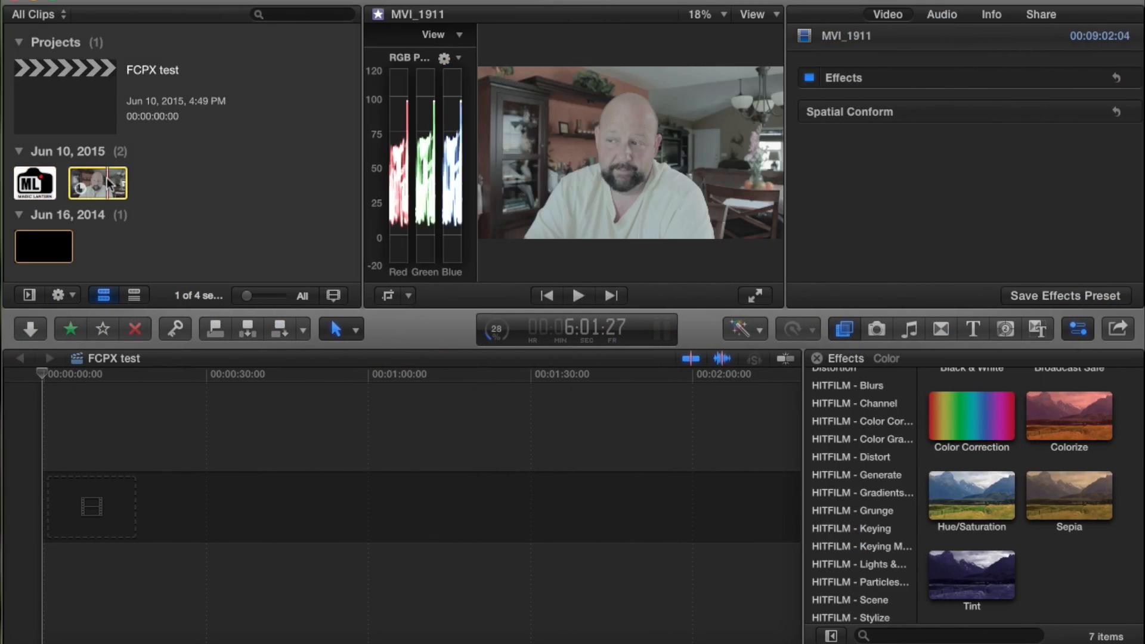
left_click(281, 330)
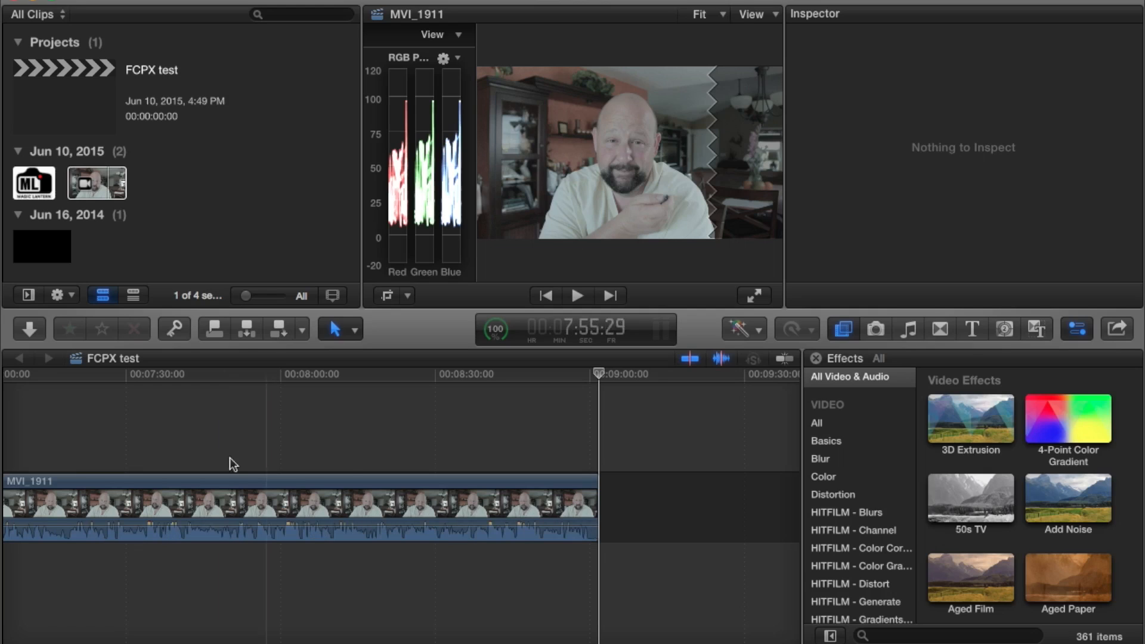
scroll(350, 466, "left", 10)
scroll(350, 466, "right", 10)
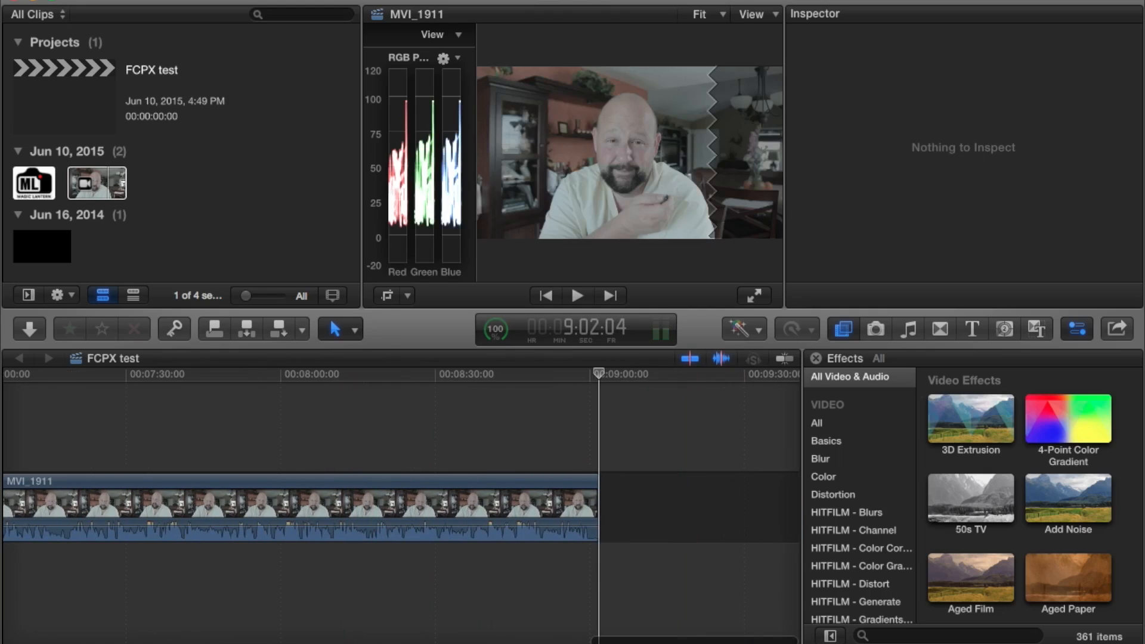
key("shift+z")
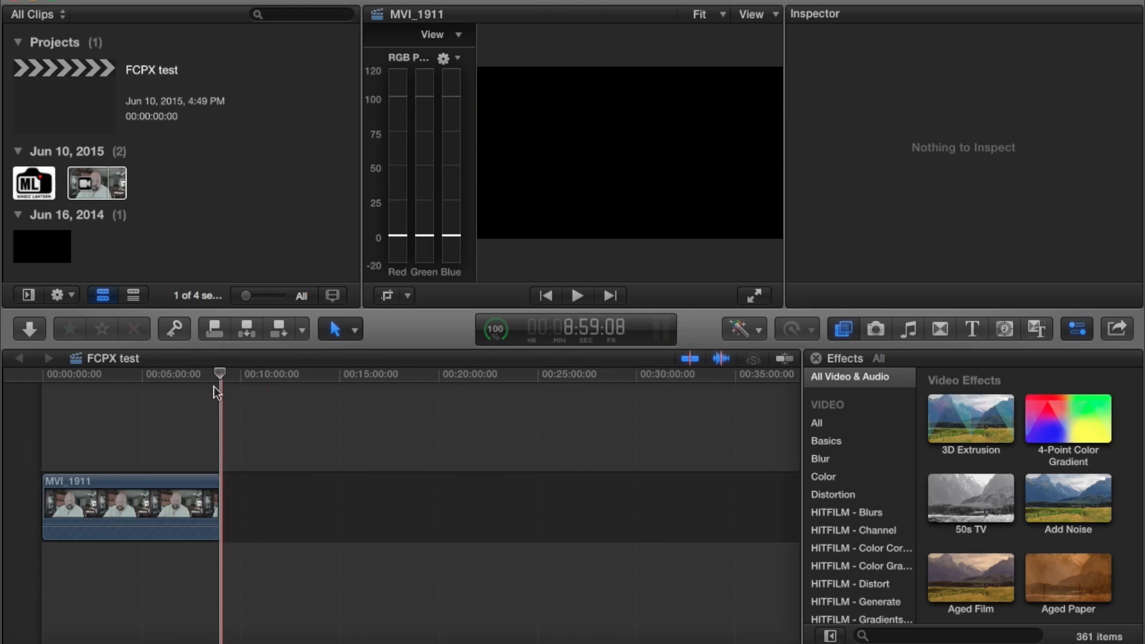
Return the playhead to the start of the timeline, preview the MVI_1911 clip full-screen and stop playback
left_click_drag(225, 371, 23, 374)
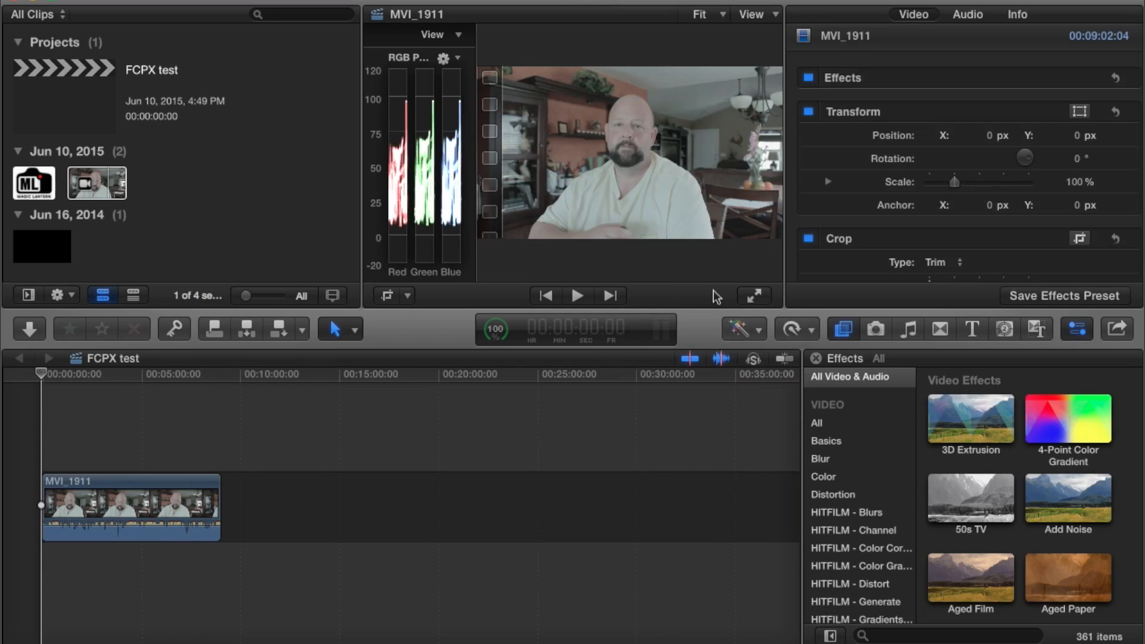
left_click(753, 296)
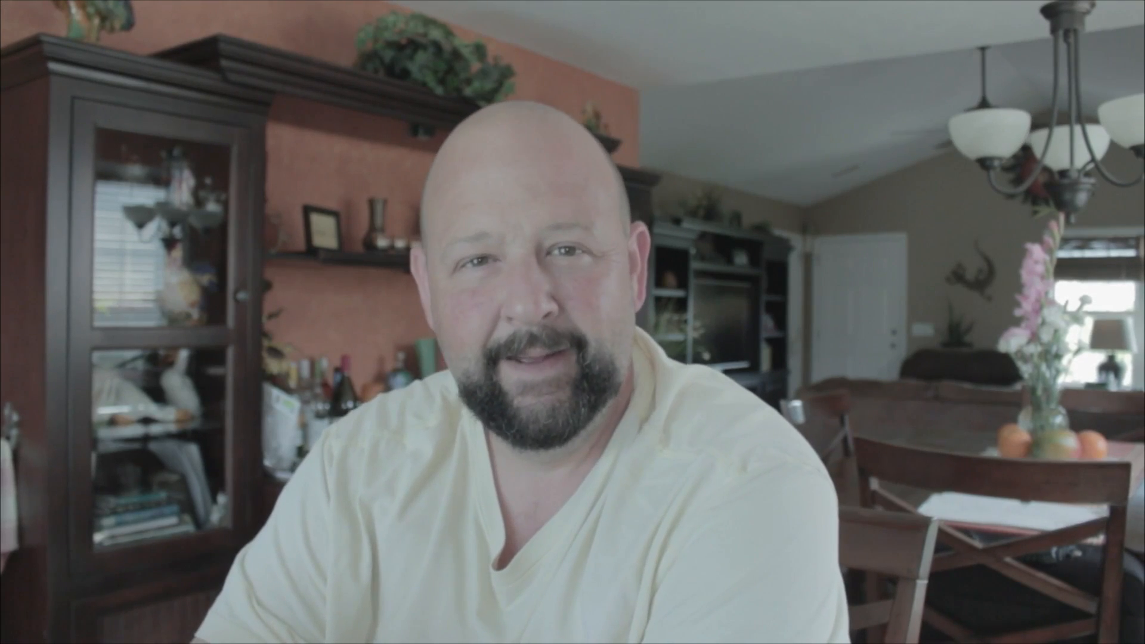
key("Escape")
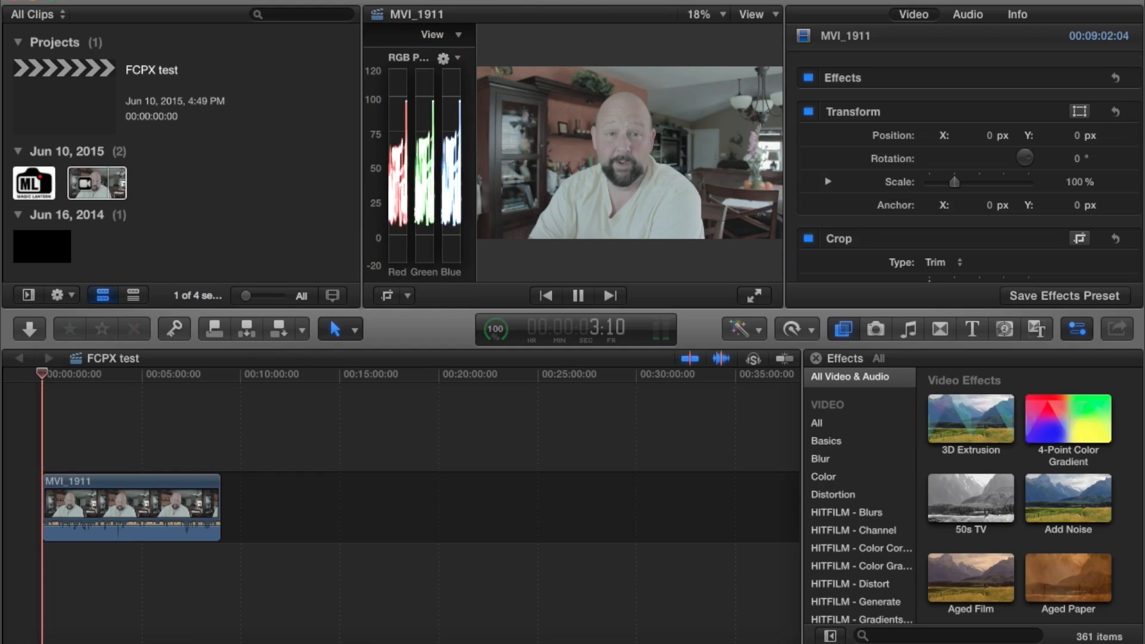
key("space")
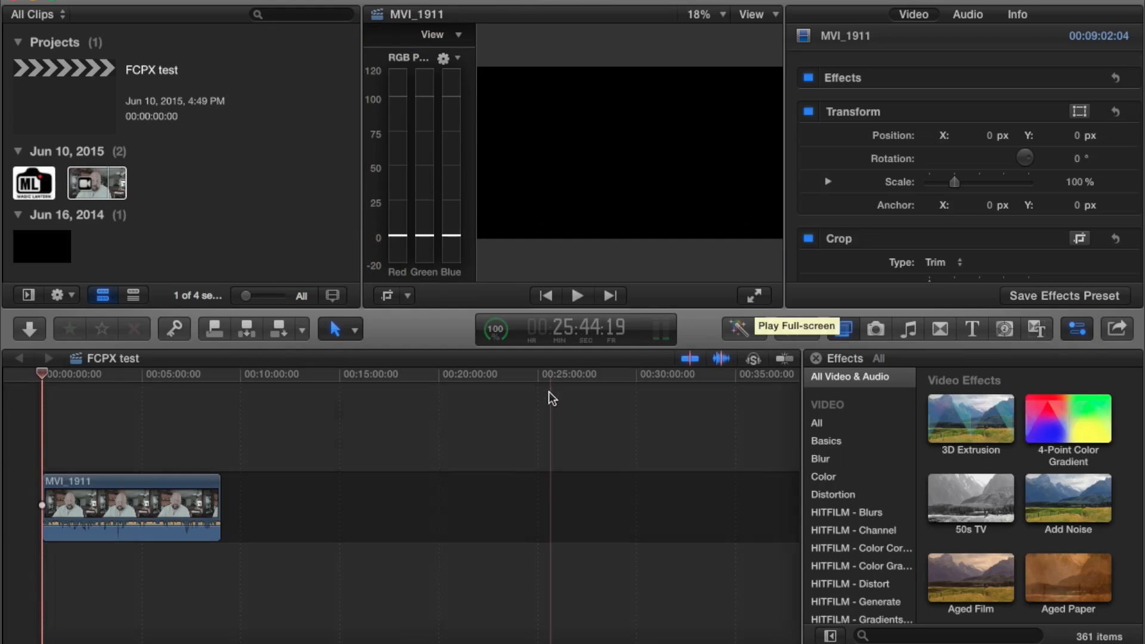
Switch to HitFilm 3 Pro and examine the available effect categories, including the effects inside Grunge
key("ctrl+Right")
left_click(850, 253)
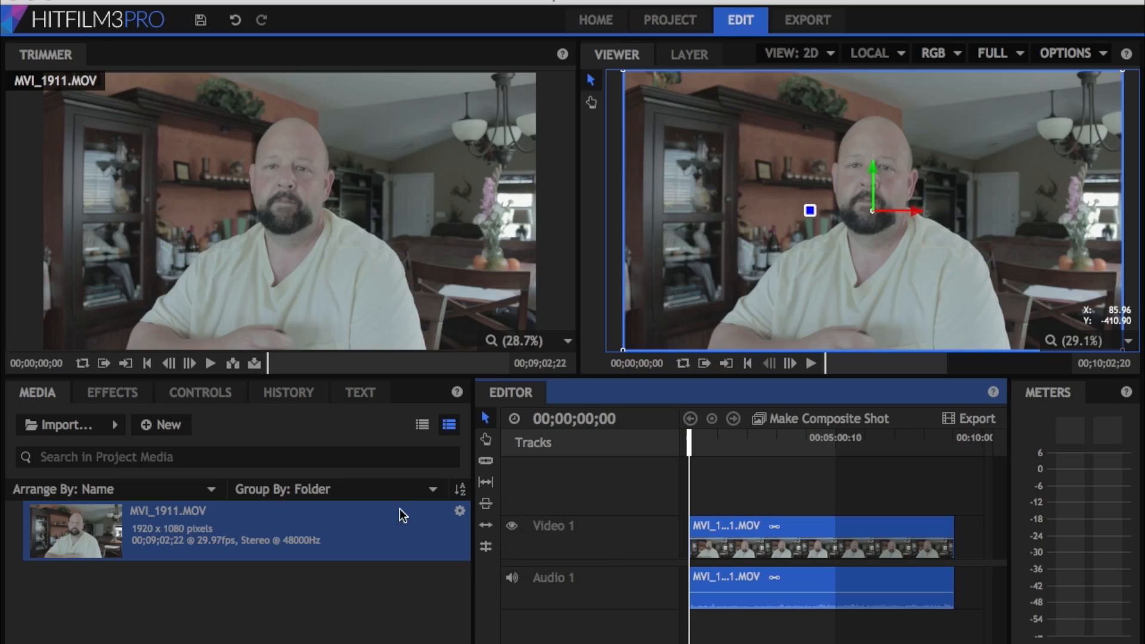
left_click(123, 393)
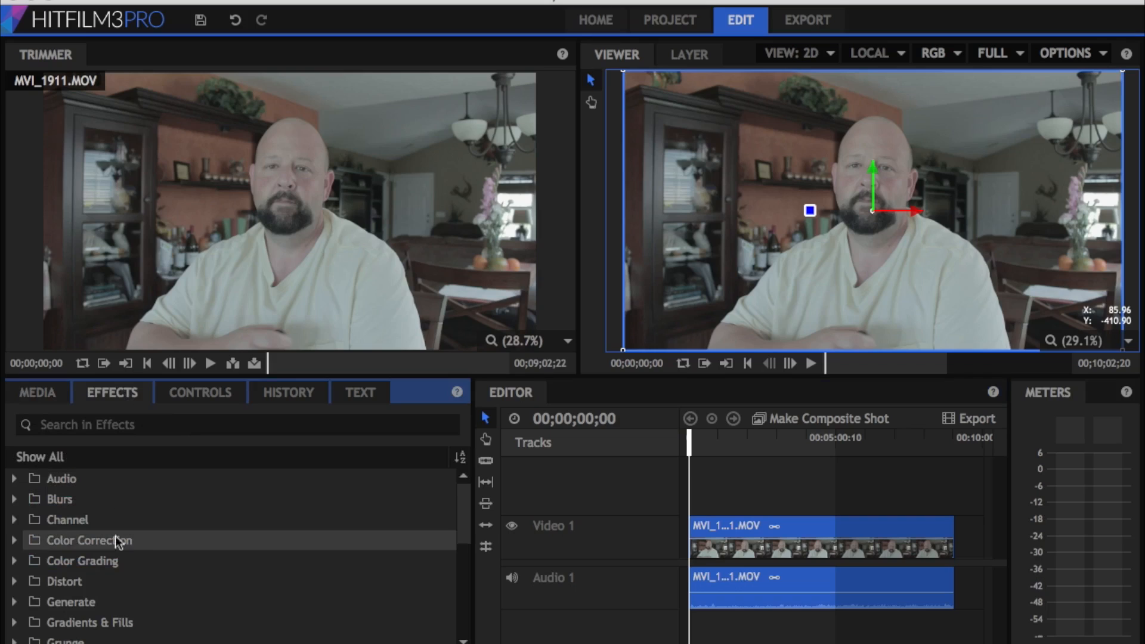
scroll(131, 550, "down", 4)
scroll(131, 550, "down", 1)
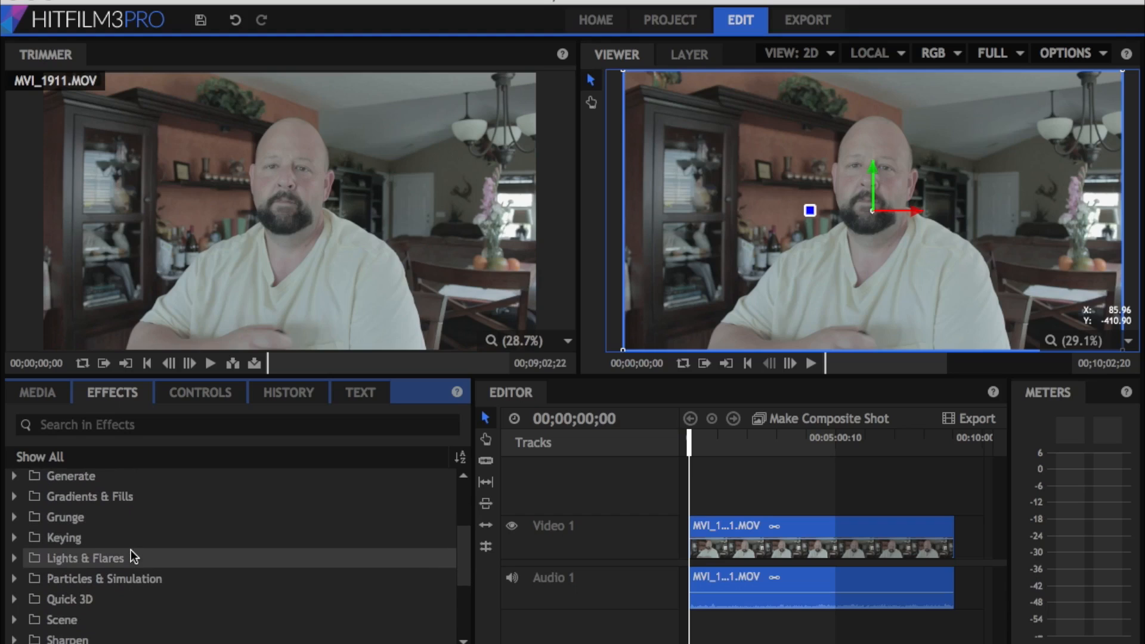
scroll(130, 550, "down", 3)
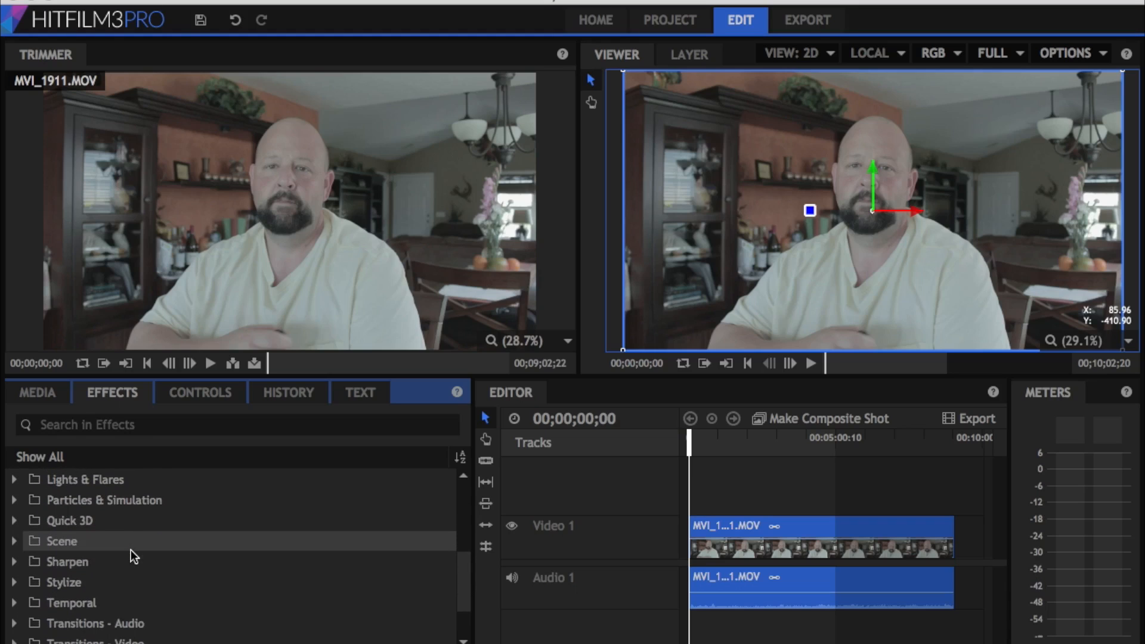
scroll(134, 557, "down", 3)
scroll(130, 550, "up", 9)
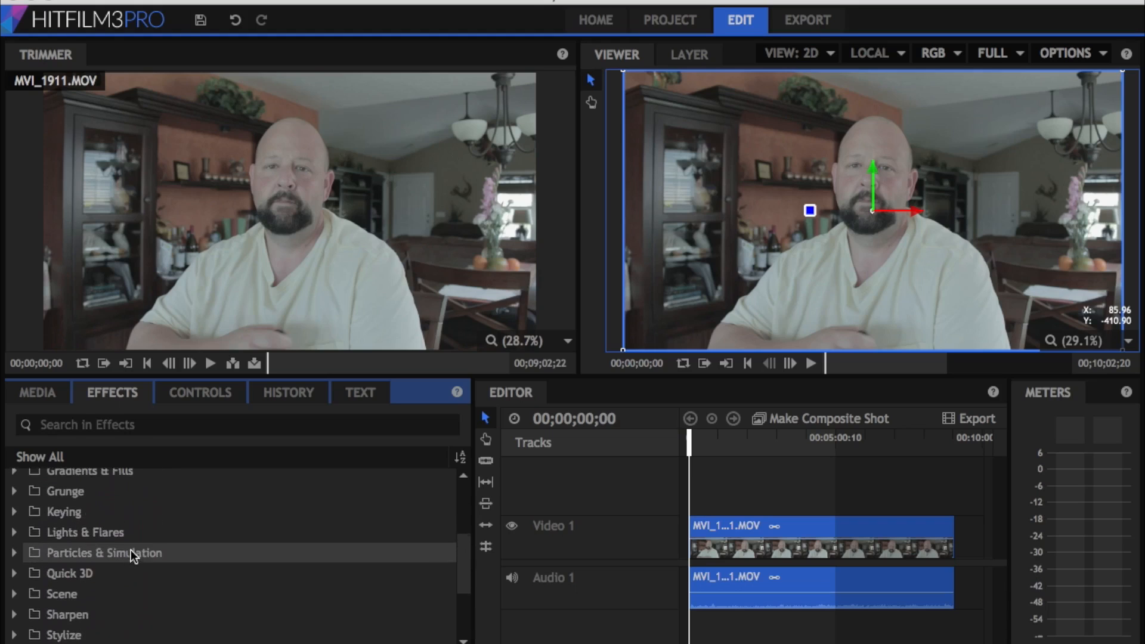
scroll(131, 550, "up", 4)
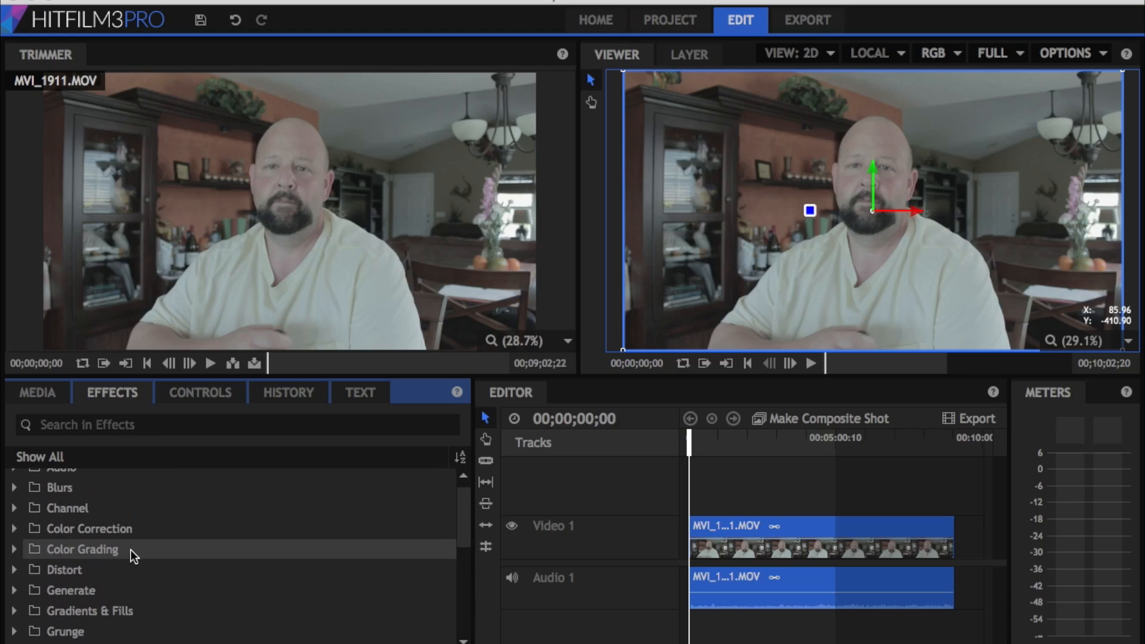
scroll(131, 550, "down", 4)
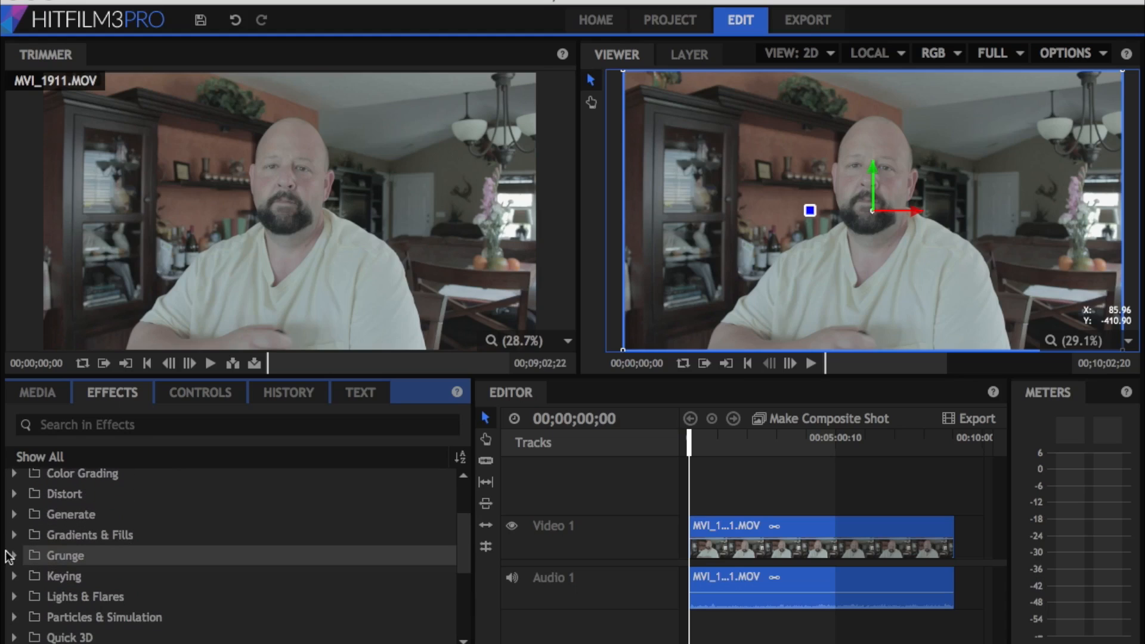
left_click(14, 557)
scroll(103, 586, "down", 5)
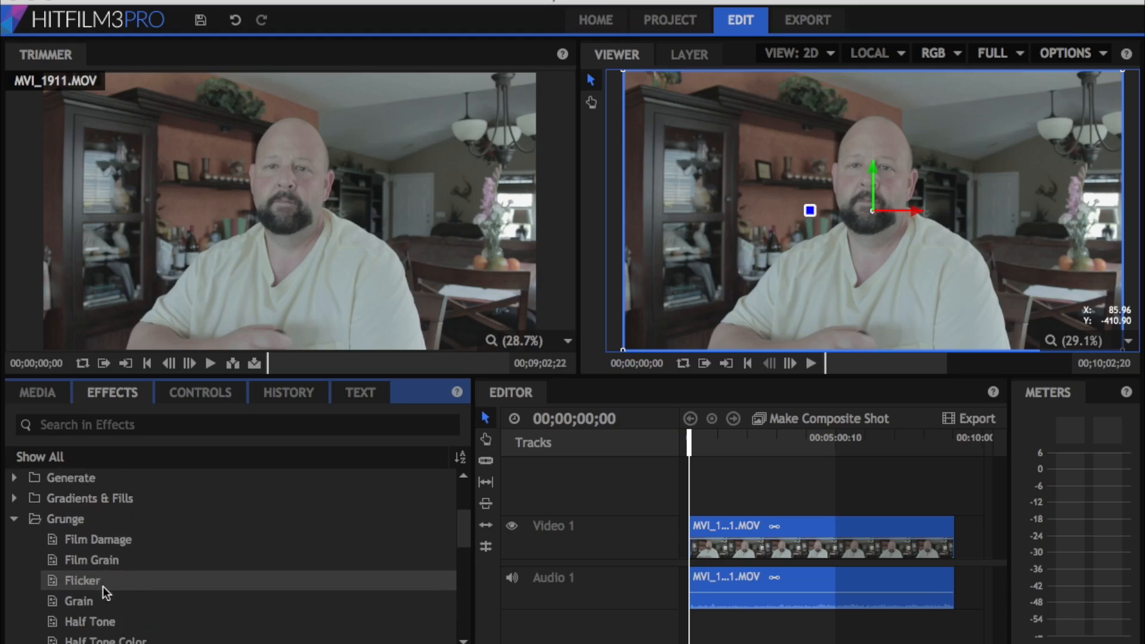
scroll(102, 586, "down", 5)
scroll(103, 586, "up", 10)
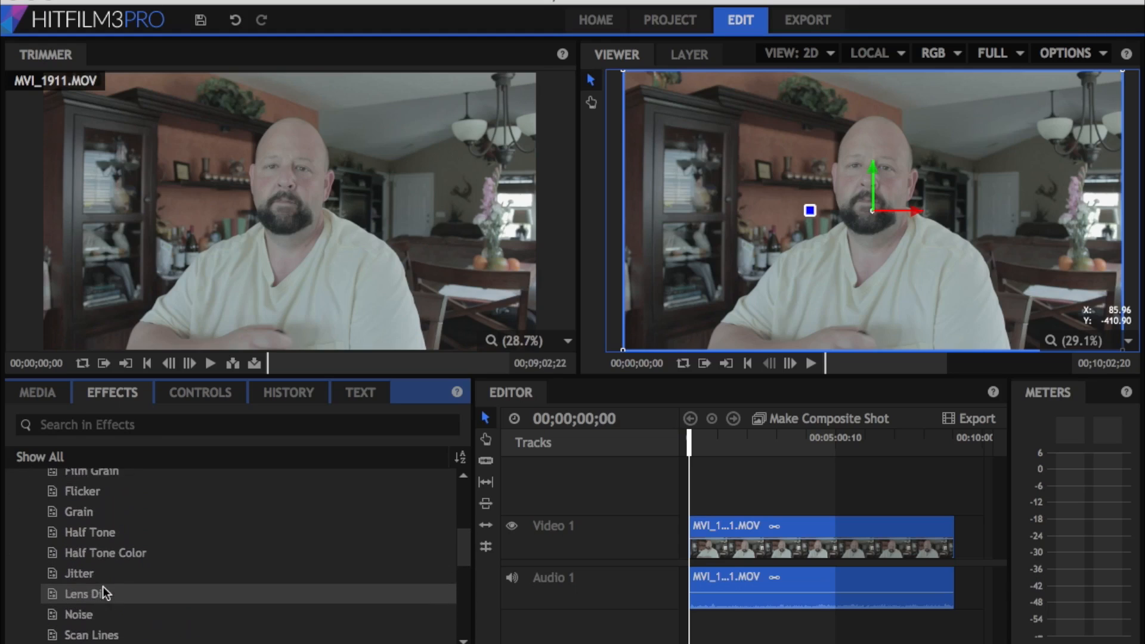
scroll(103, 585, "up", 1)
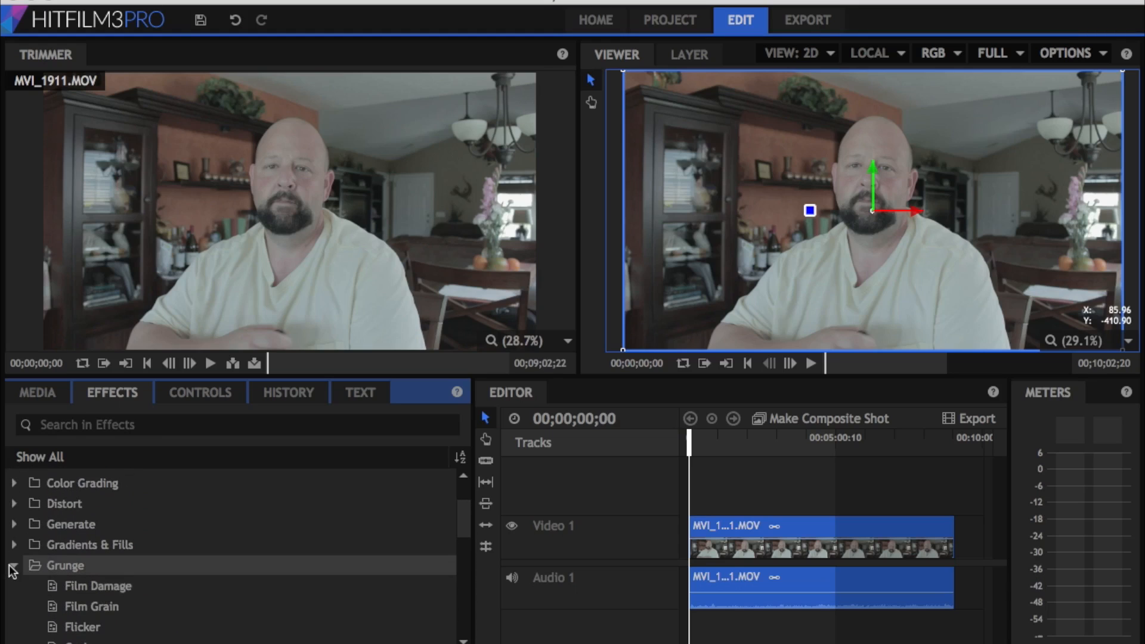
left_click(15, 565)
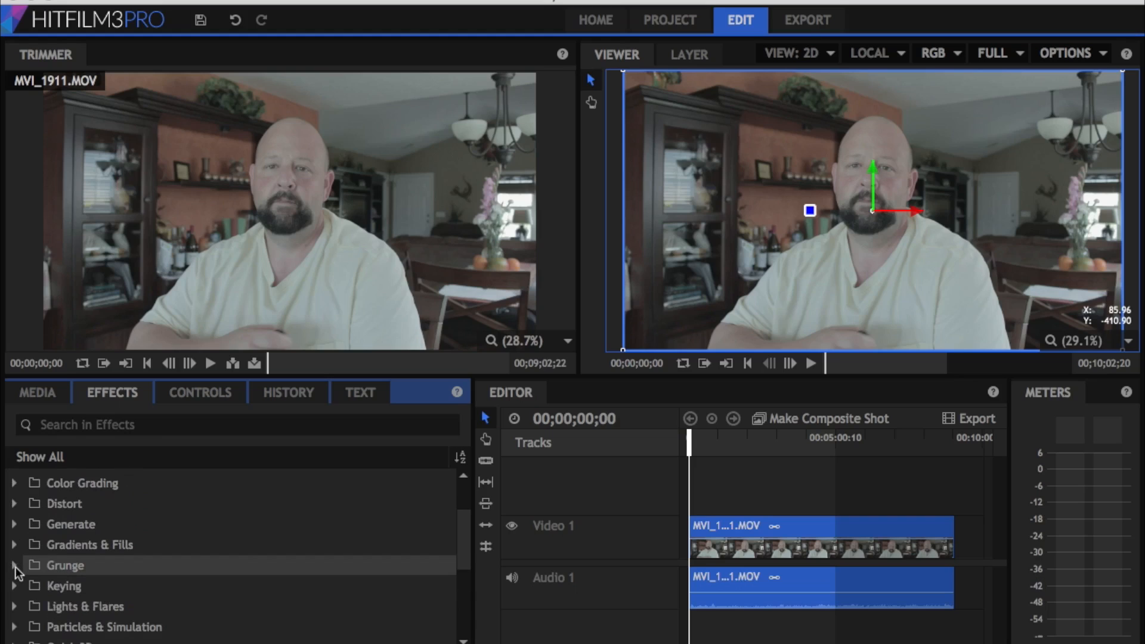
Apply the Auto Color effect from Color Correction to the MVI_1911.MOV clip on Video 1, and return to the effects list
scroll(15, 567, "up", 4)
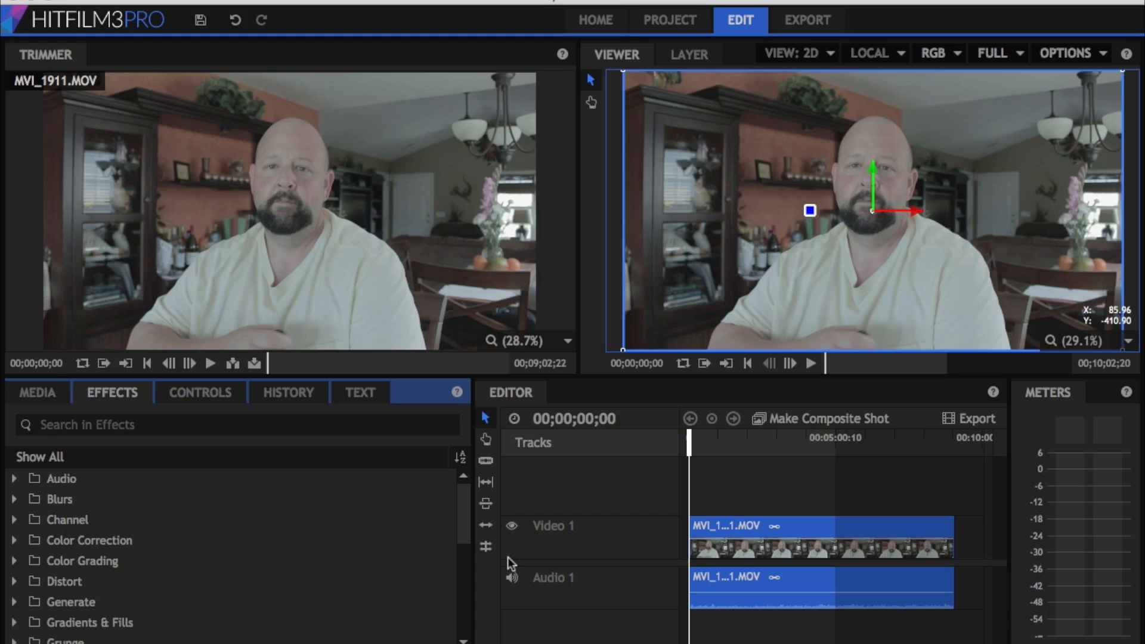
left_click(14, 541)
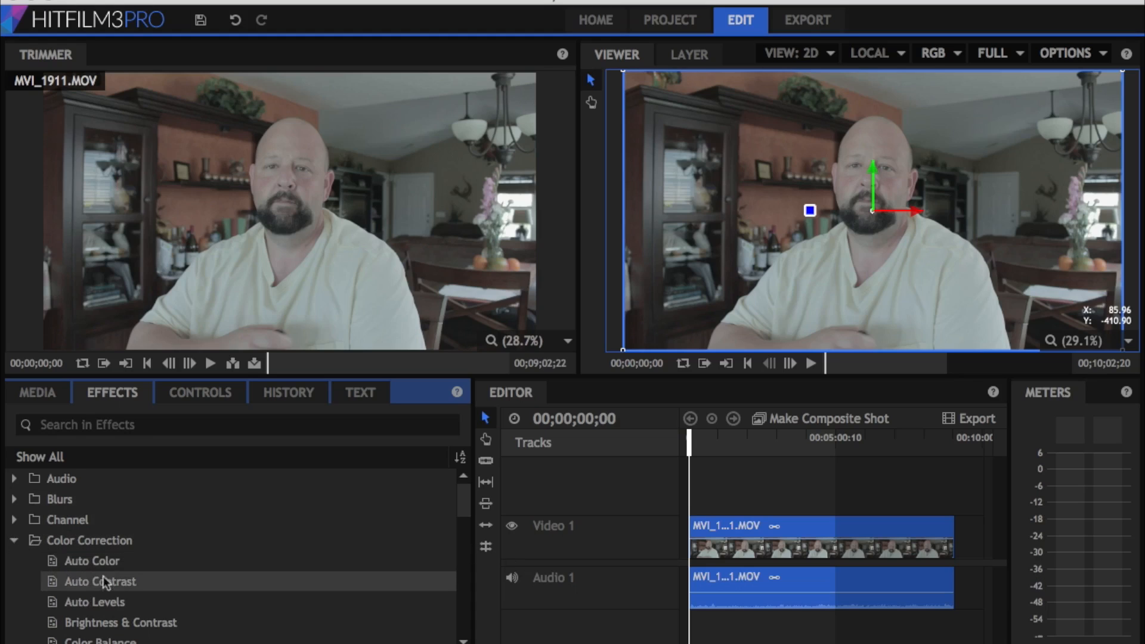
scroll(102, 585, "down", 2)
scroll(102, 585, "up", 2)
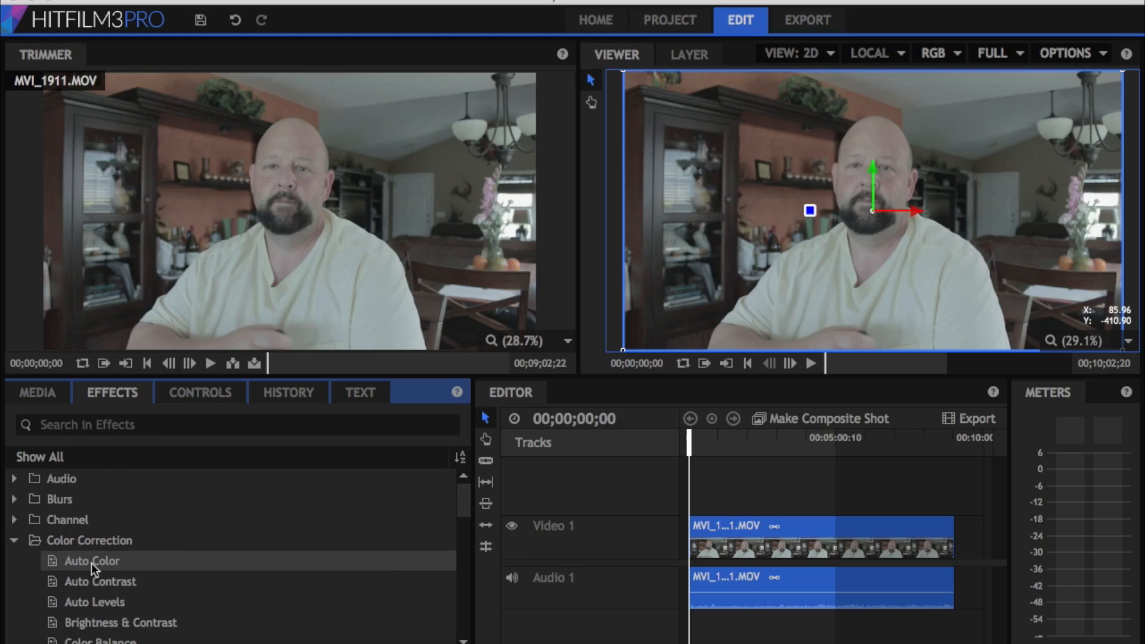
left_click_drag(91, 563, 833, 547)
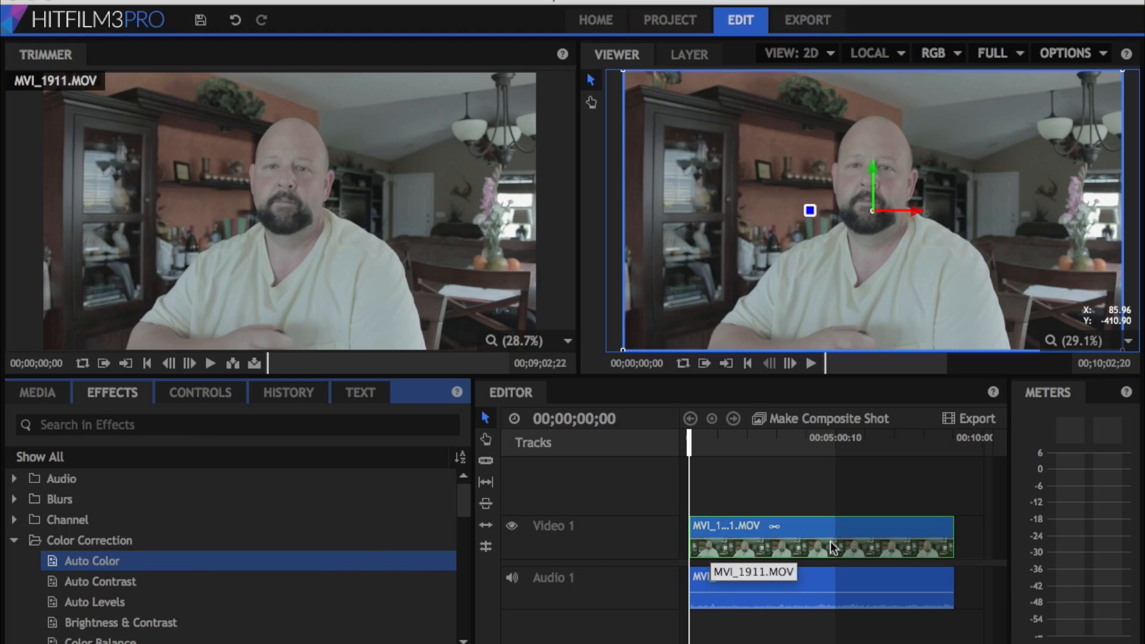
left_click_drag(833, 548, 833, 547)
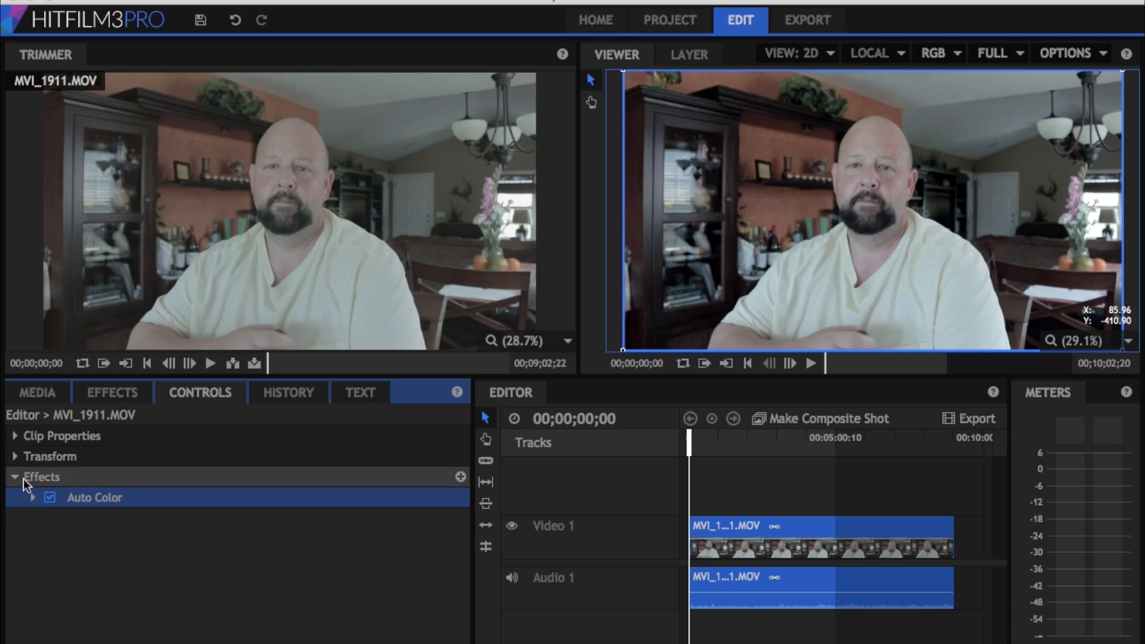
left_click(121, 397)
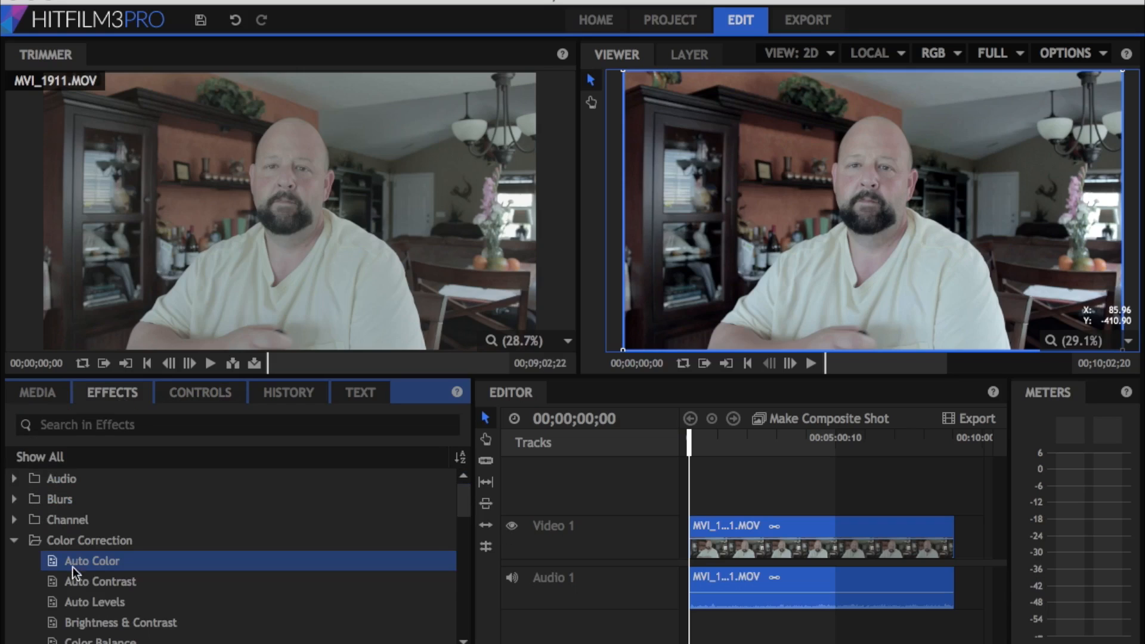
Apply the Auto Contrast effect to the MVI_1911.MOV clip on Video 1, with Threshold at 0% and Blend with Original at 57%
left_click_drag(72, 585, 790, 540)
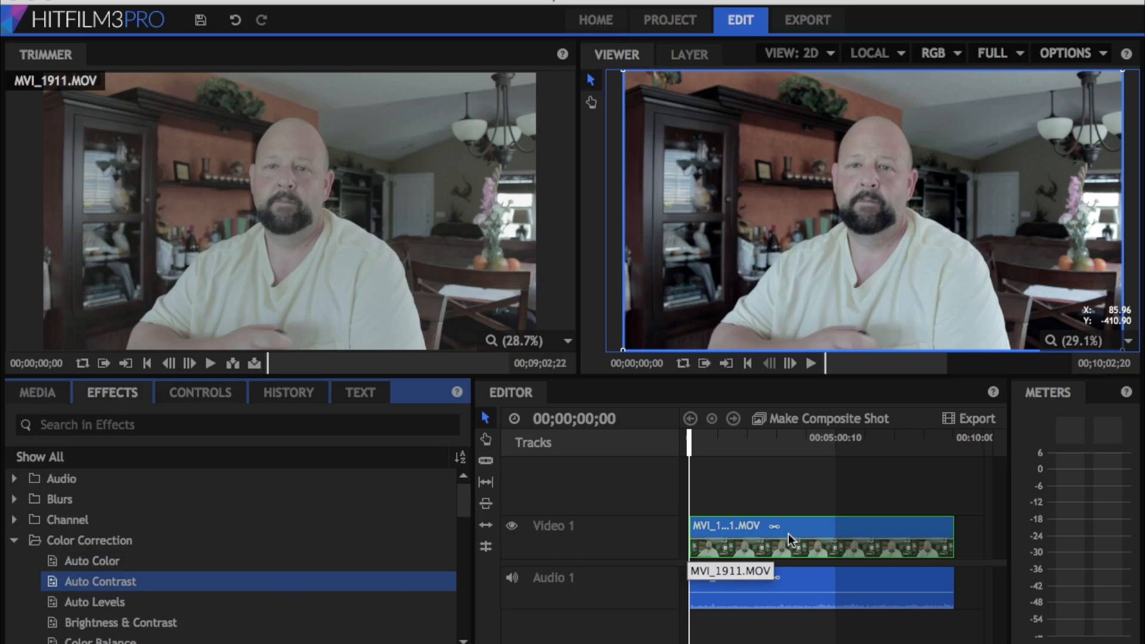
left_click_drag(788, 534, 789, 535)
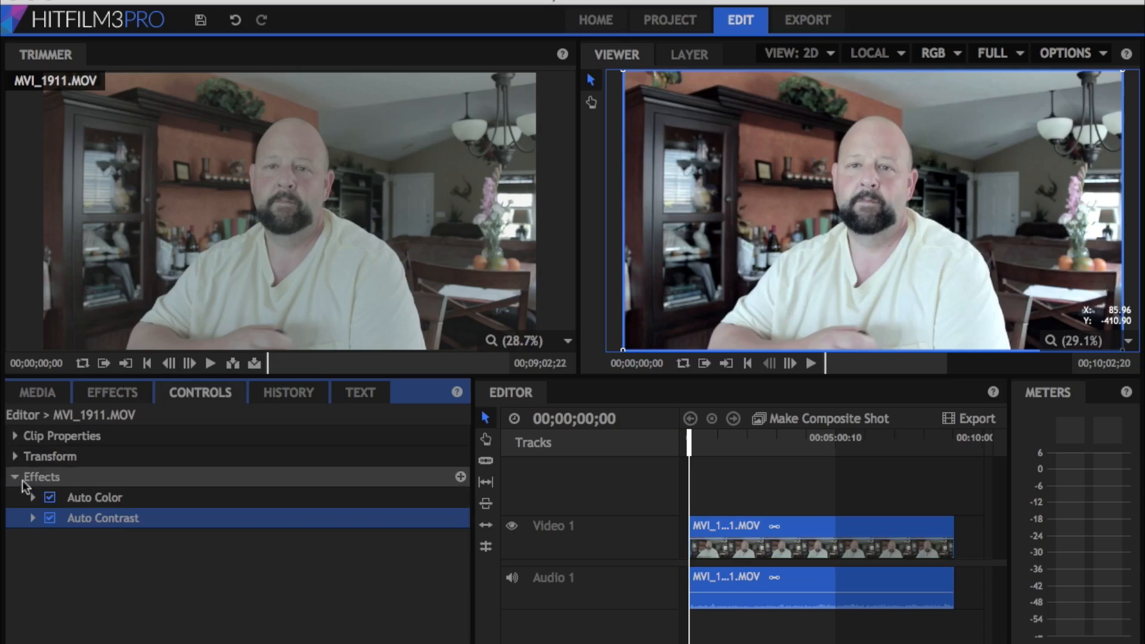
left_click(33, 518)
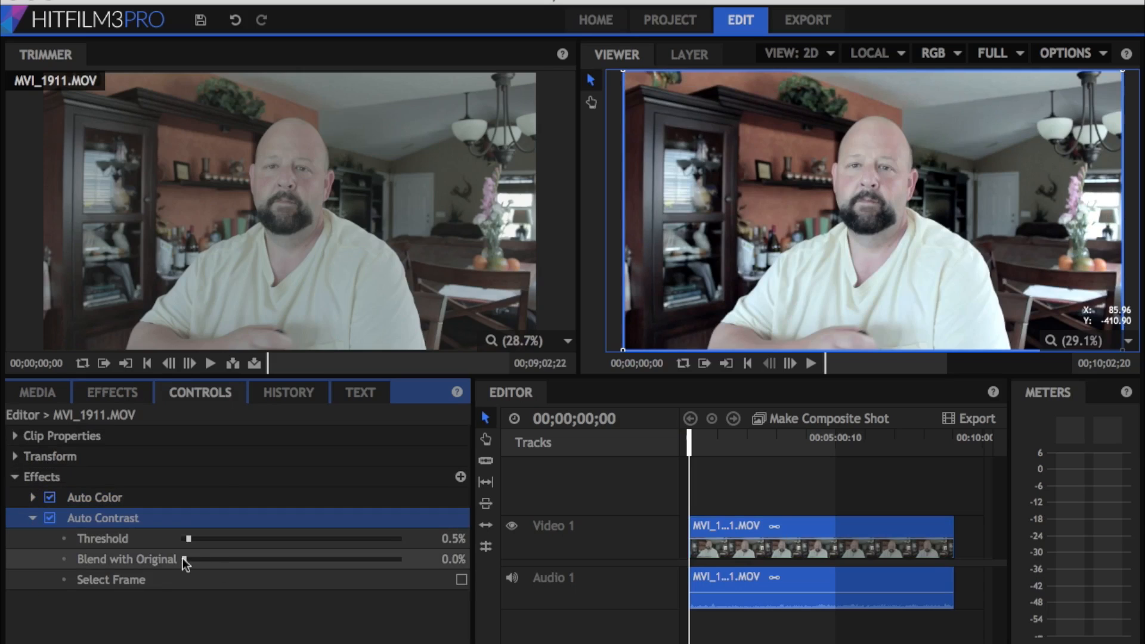
left_click_drag(184, 559, 304, 557)
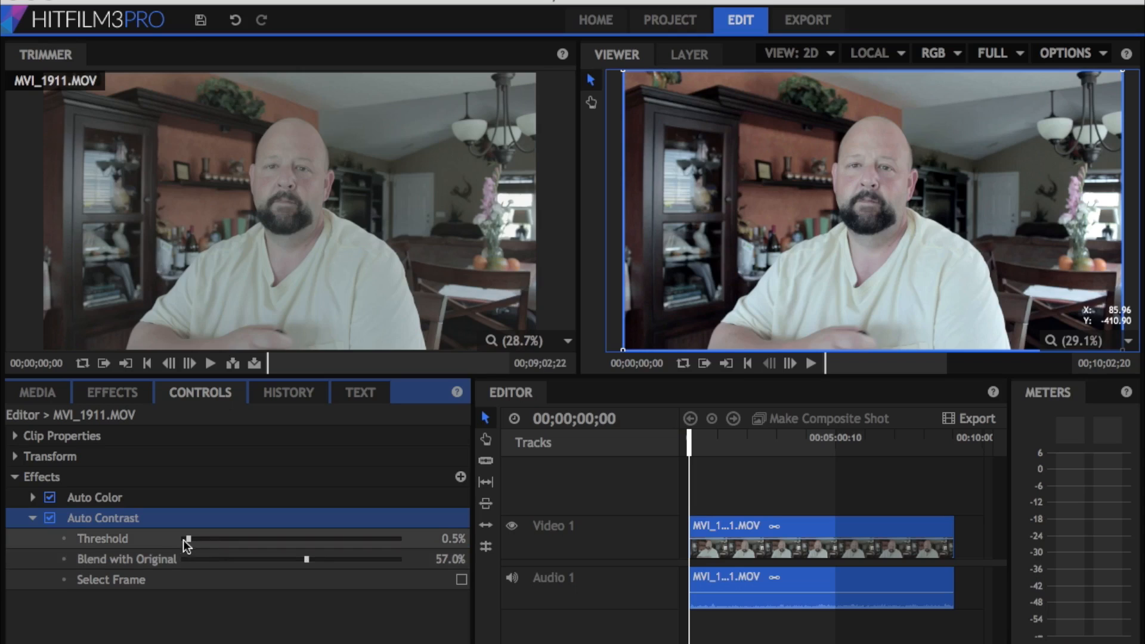
left_click_drag(191, 538, 164, 539)
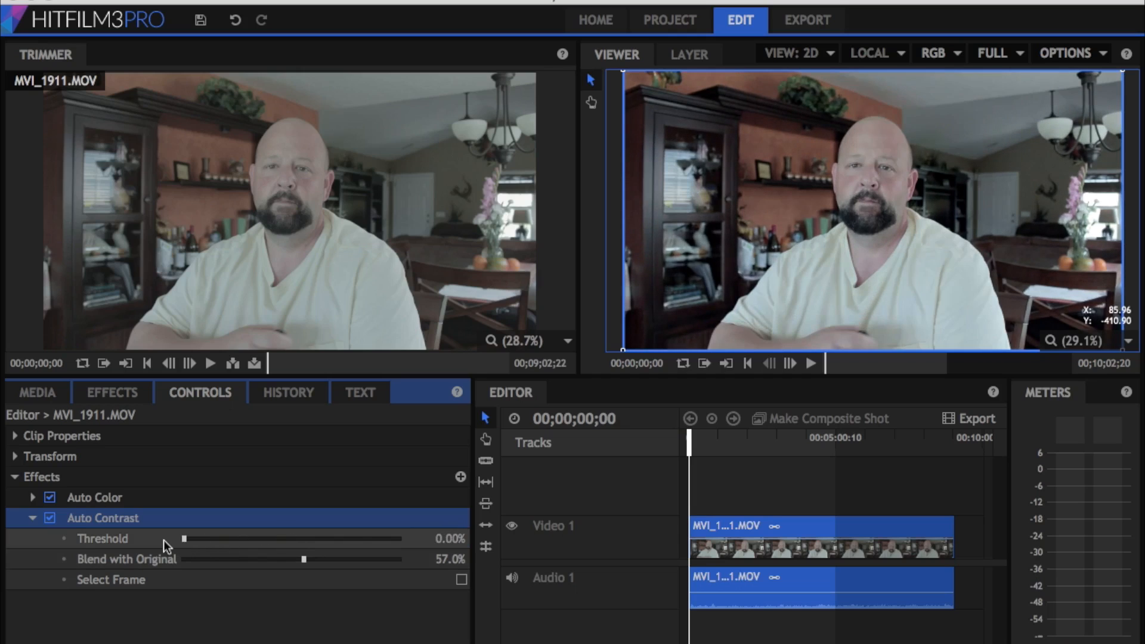
left_click(28, 522)
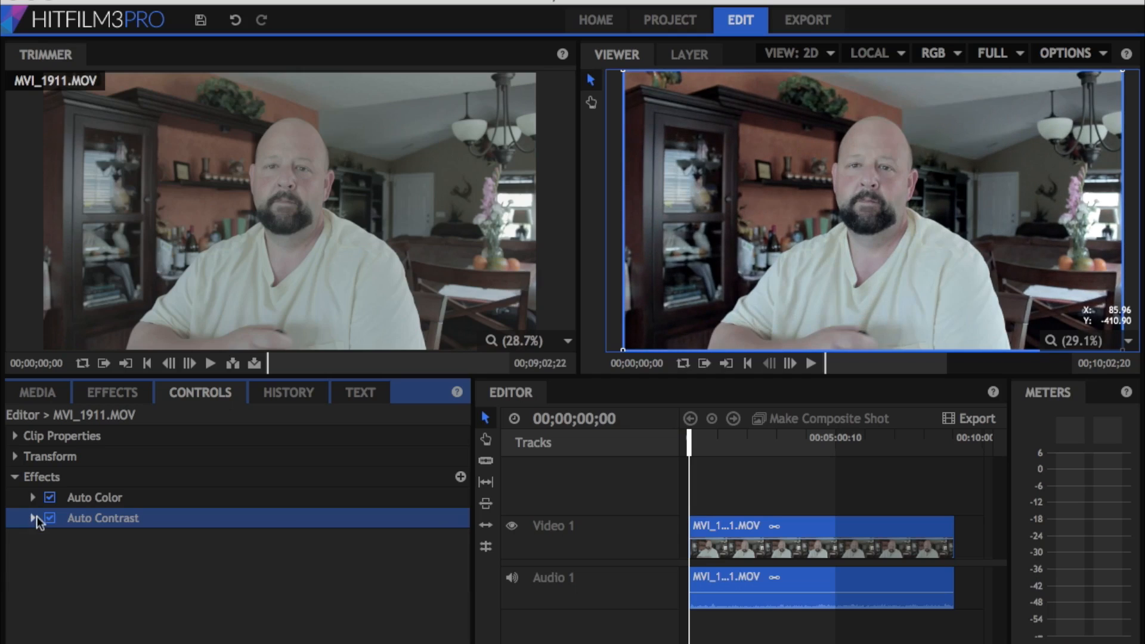
Apply the Auto Levels effect from Color Correction to the MVI_1911.MOV clip on Video 1, and return to the effects list
left_click(110, 393)
scroll(119, 551, "down", 2)
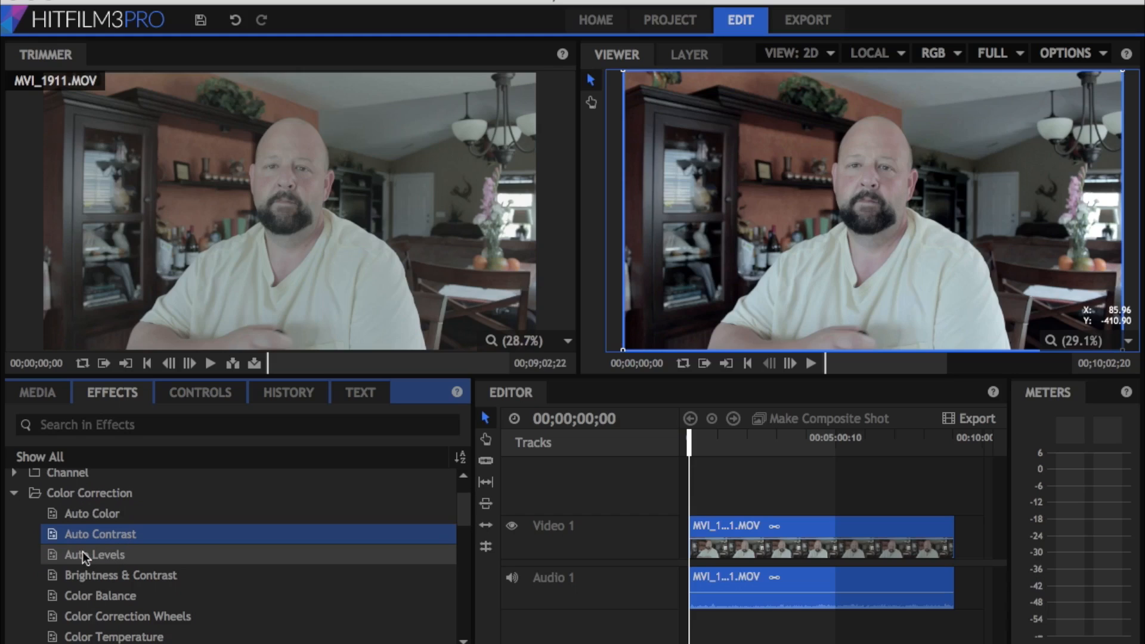
left_click_drag(82, 552, 809, 526)
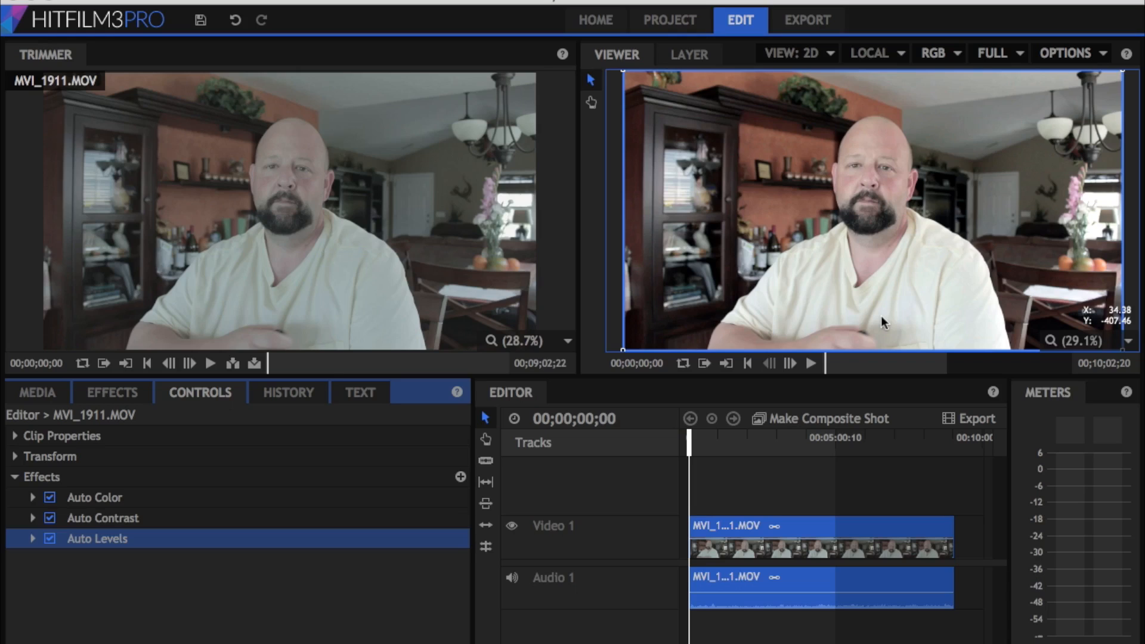
left_click(124, 395)
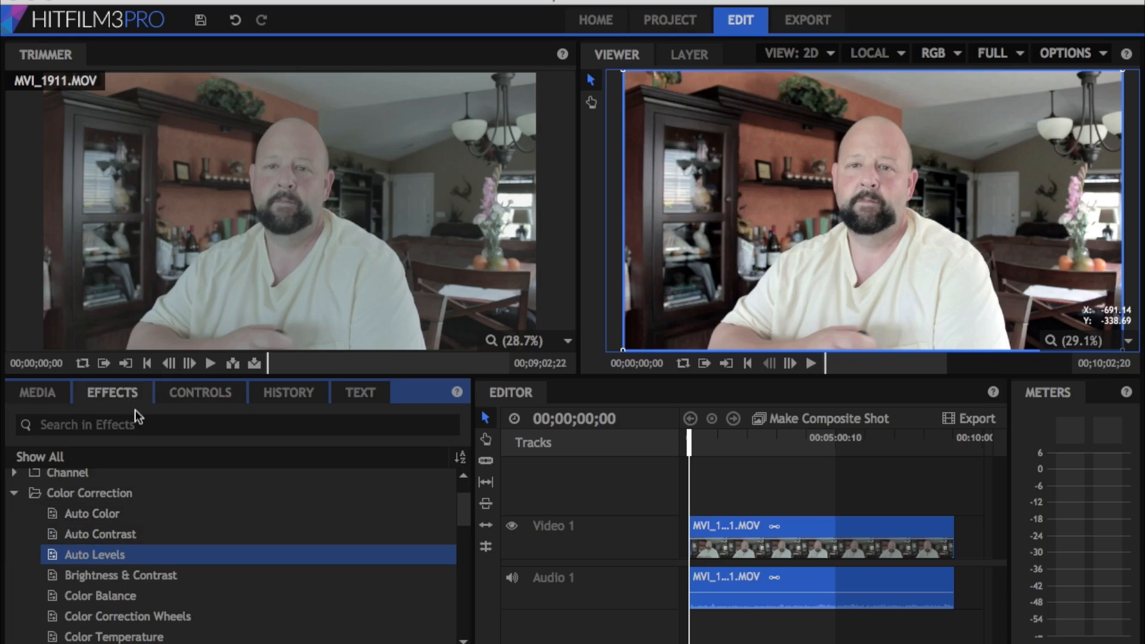
Switch to Final Cut Pro and turn on Balance Color for the MVI_1911 clip in the FCPX test timeline
key("ctrl+Left")
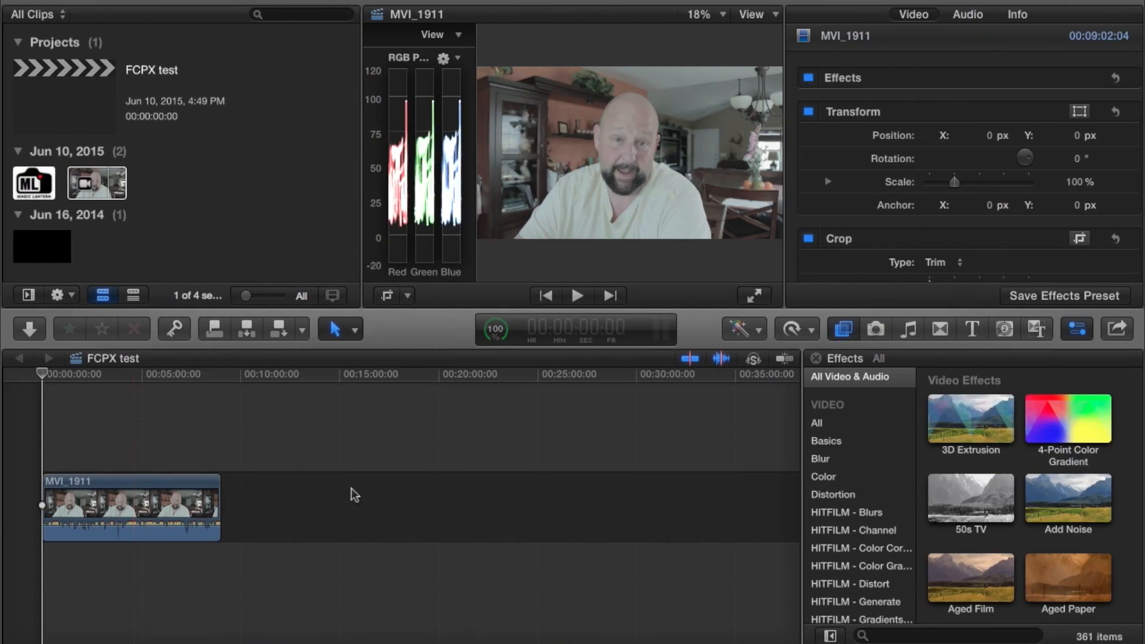
left_click(142, 493)
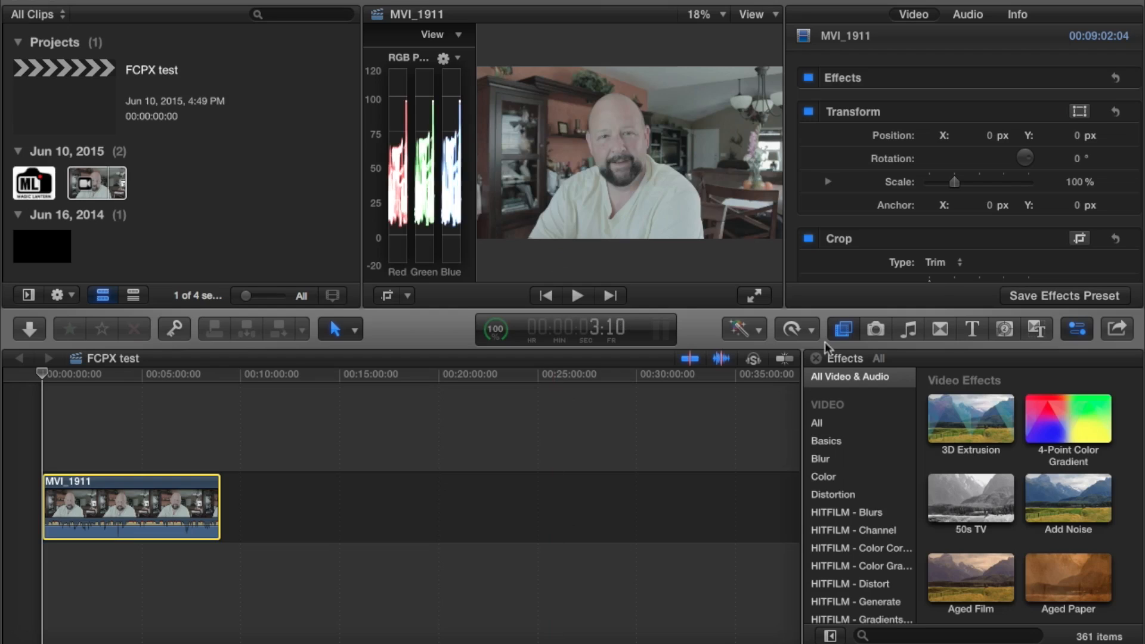
left_click(759, 331)
left_click(756, 349)
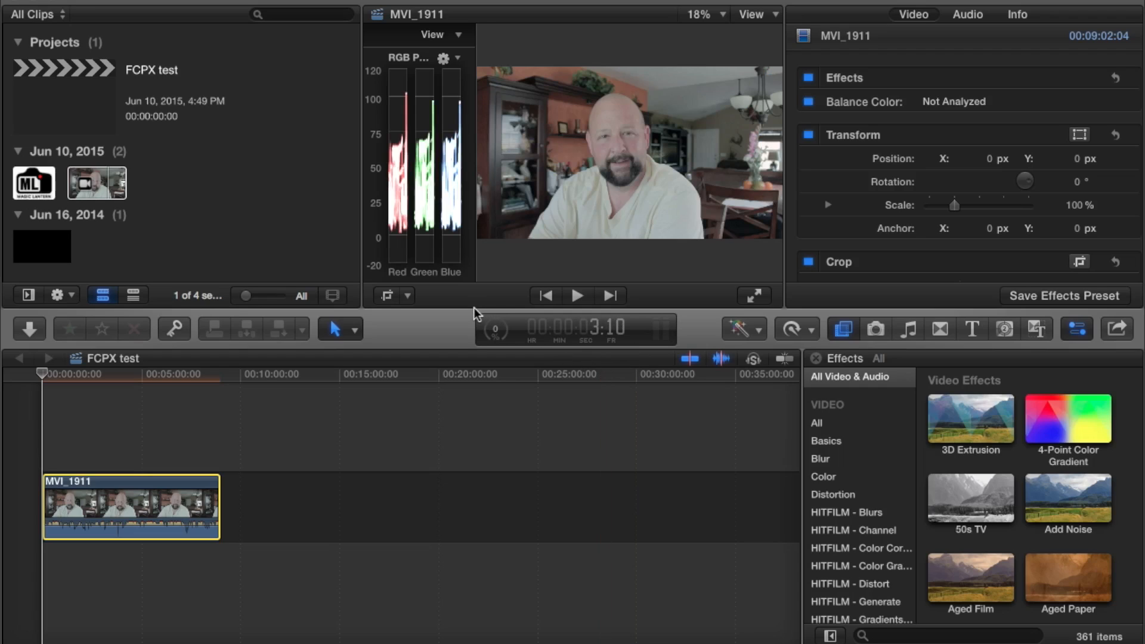
key("super+shift+a")
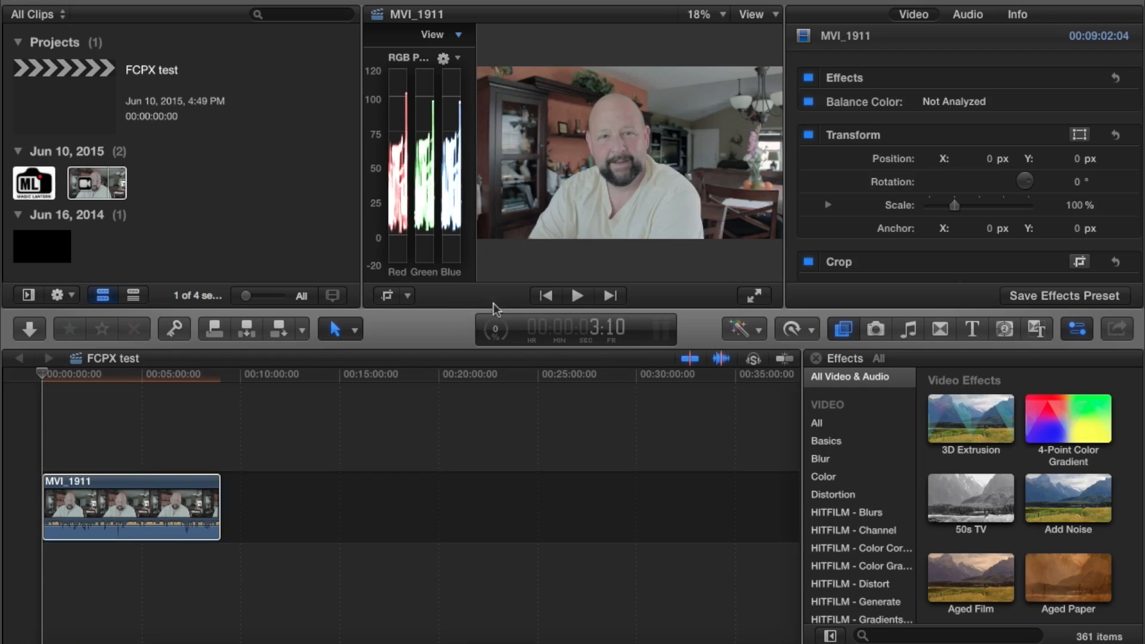
Preview the balanced MVI_1911 clip full-screen with the sound muted, then return to the editing layout with the video scopes
left_click_drag(490, 307, 489, 464)
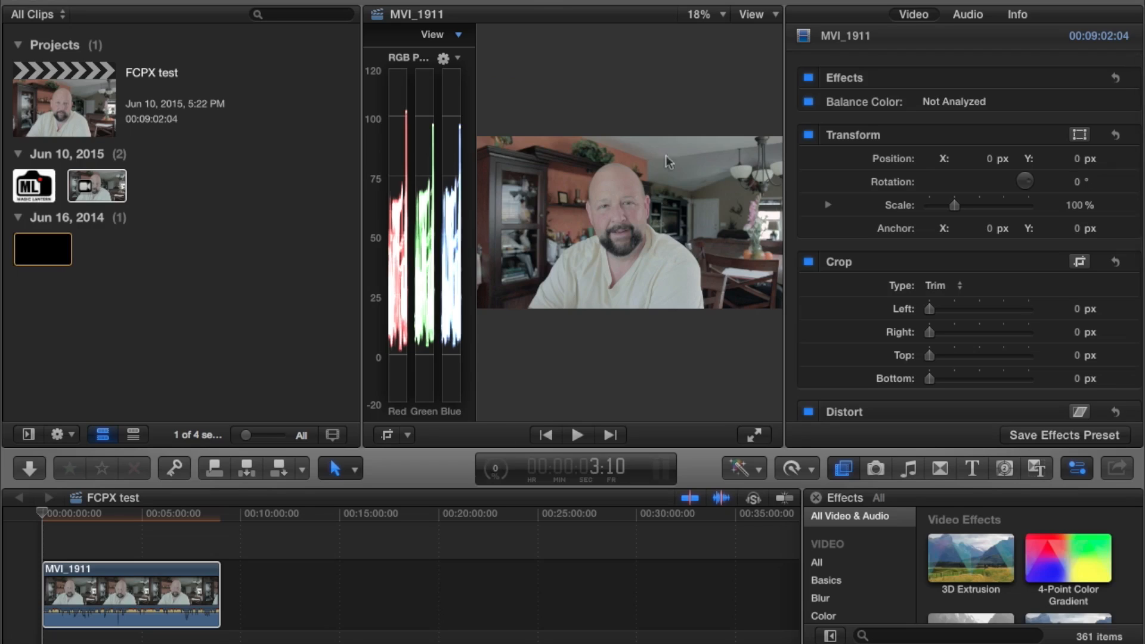
left_click(754, 437)
key("XF86AudioMute")
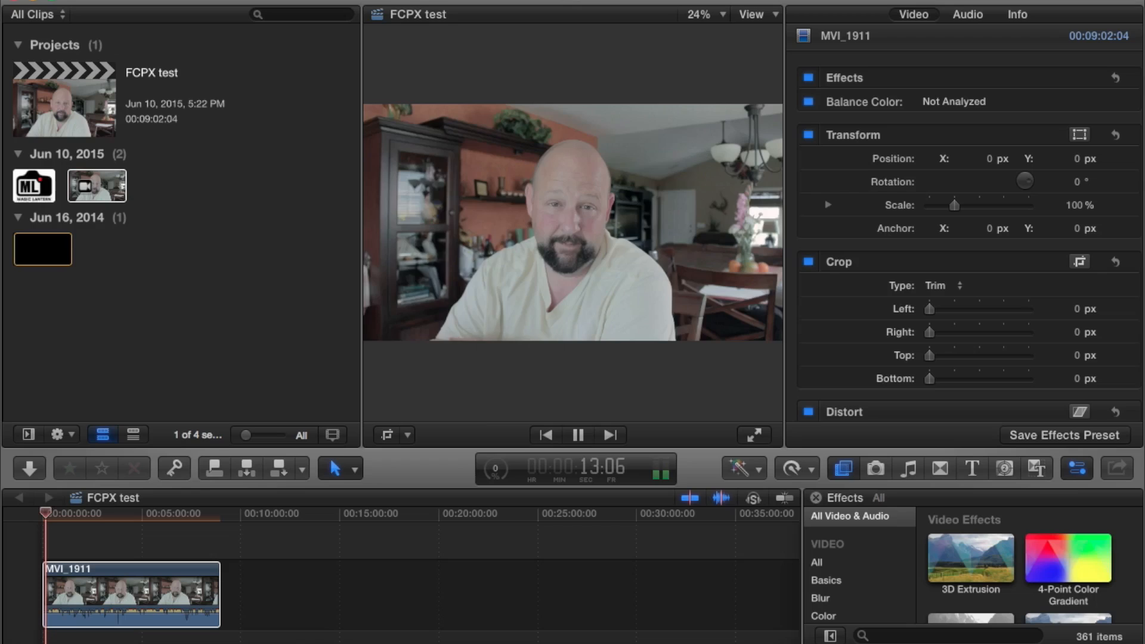
key("super+7")
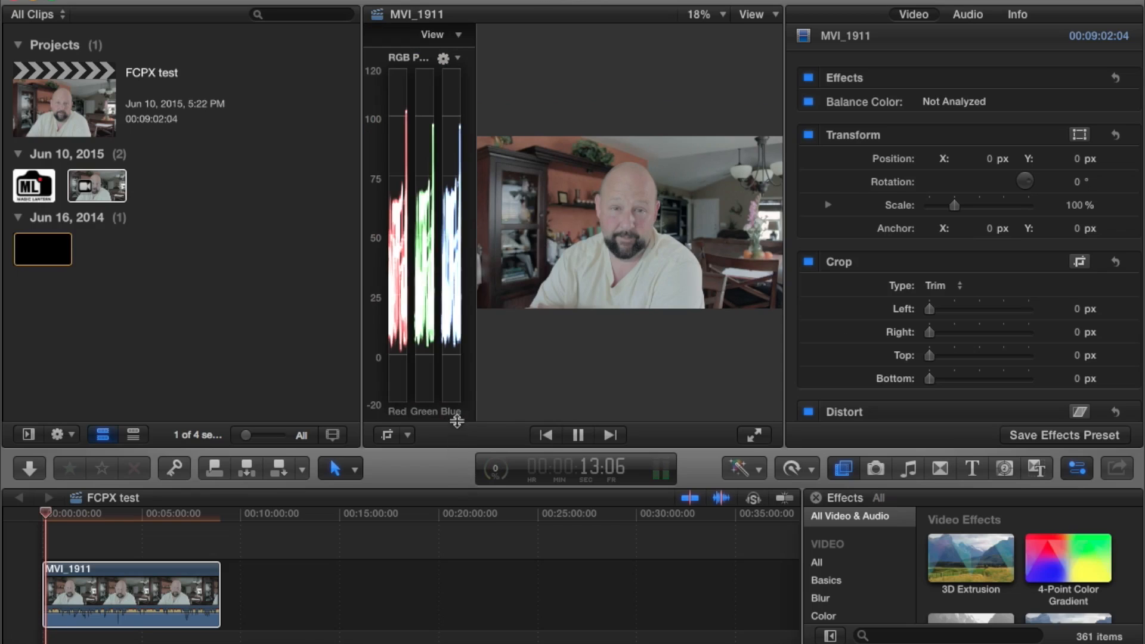
left_click_drag(458, 330, 485, 180)
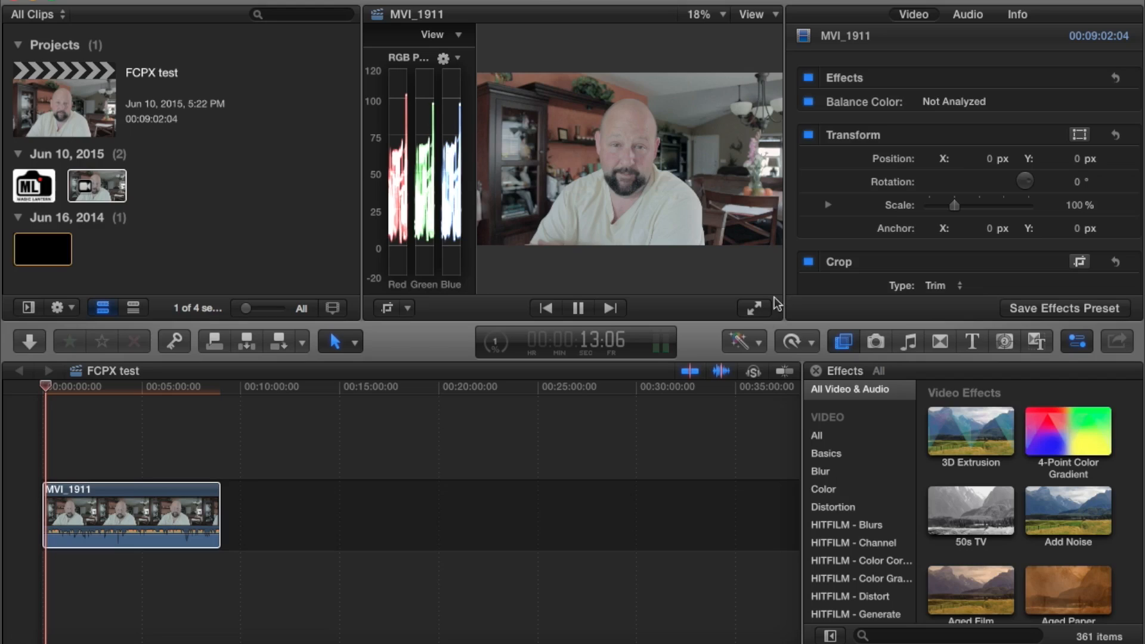
Open the Color Board for the MVI_1911 clip and slightly lower the shadow exposure and raise the highlight exposure
left_click(761, 346)
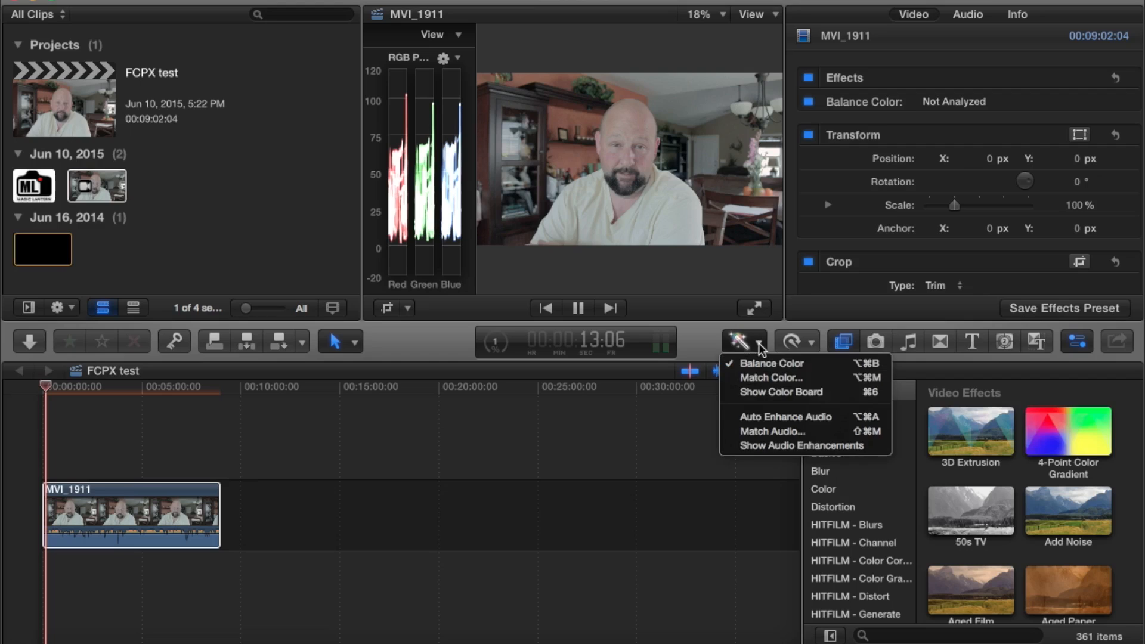
left_click(756, 392)
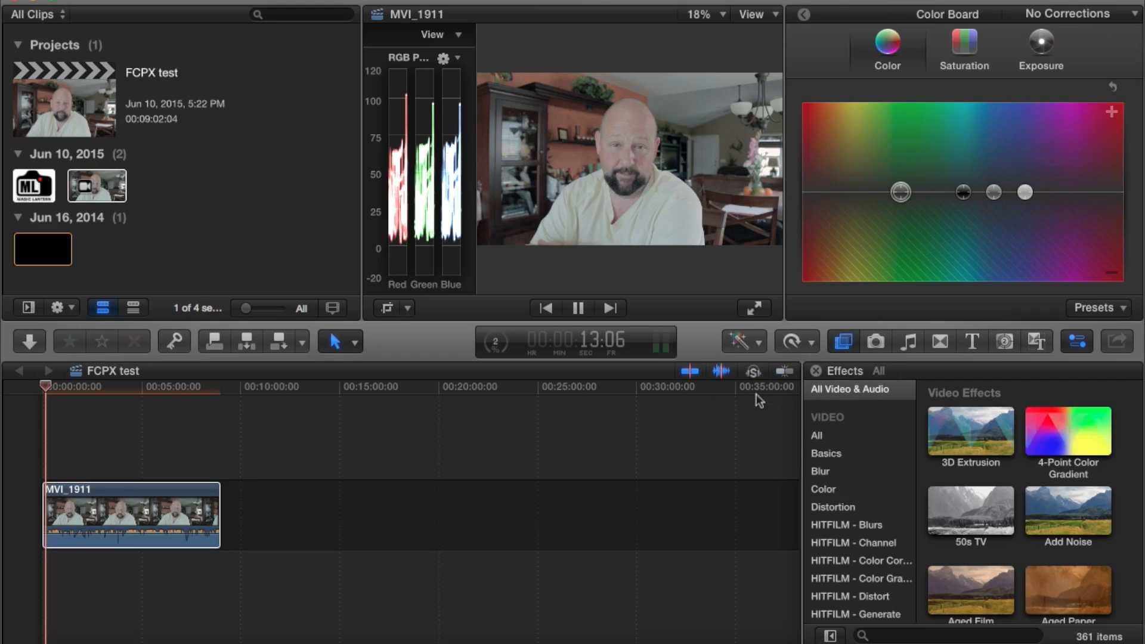
key("space")
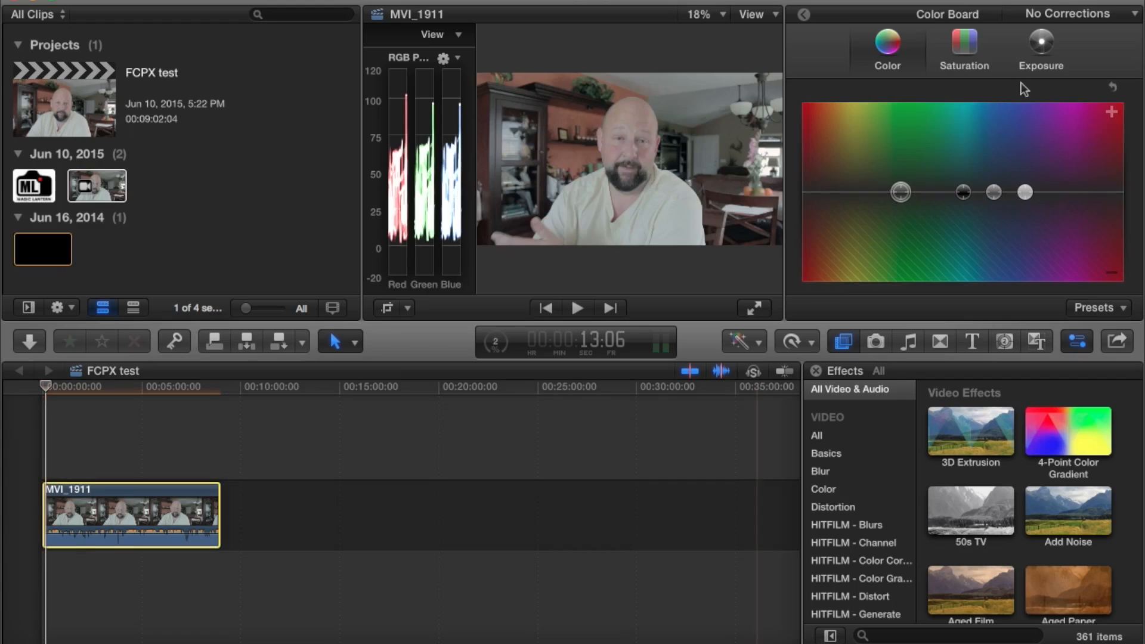
left_click(1042, 45)
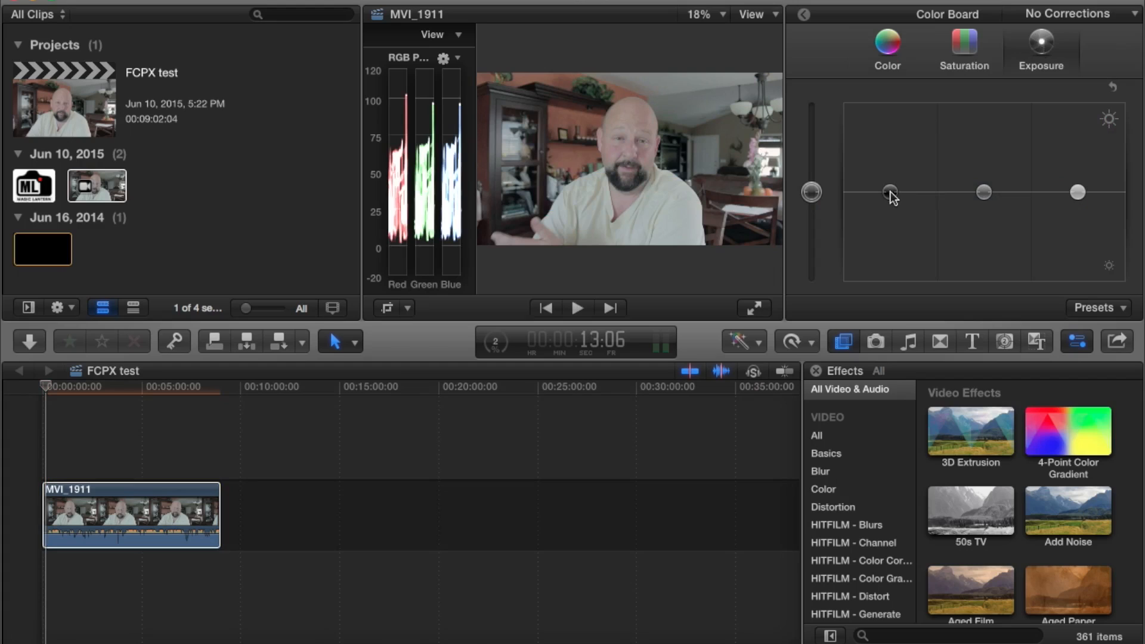
left_click_drag(890, 192, 890, 196)
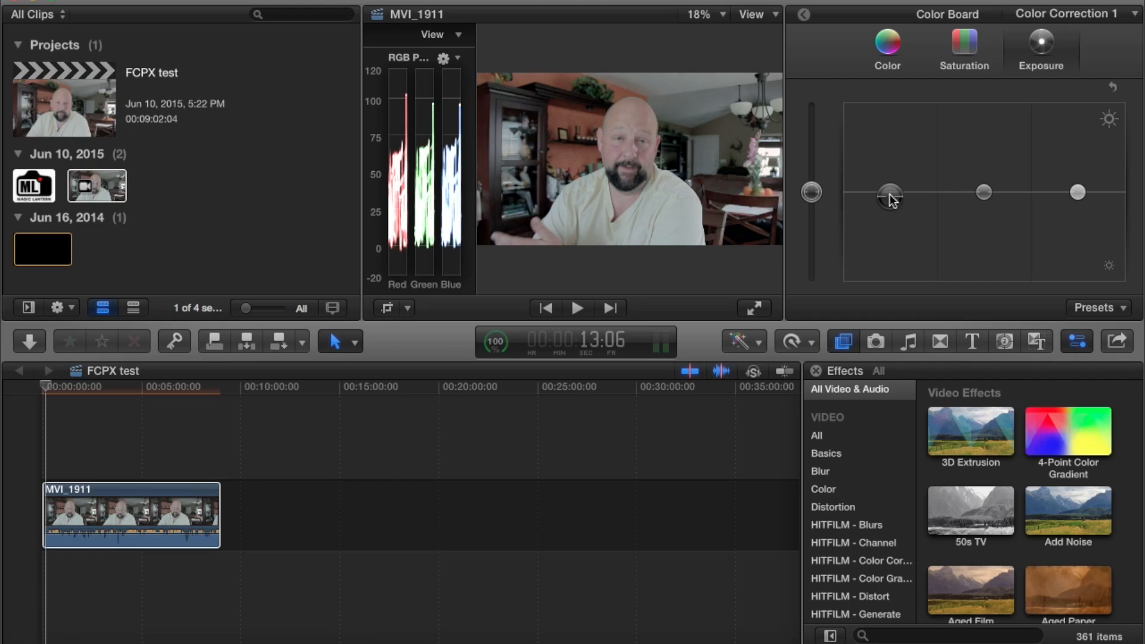
left_click_drag(890, 198, 892, 195)
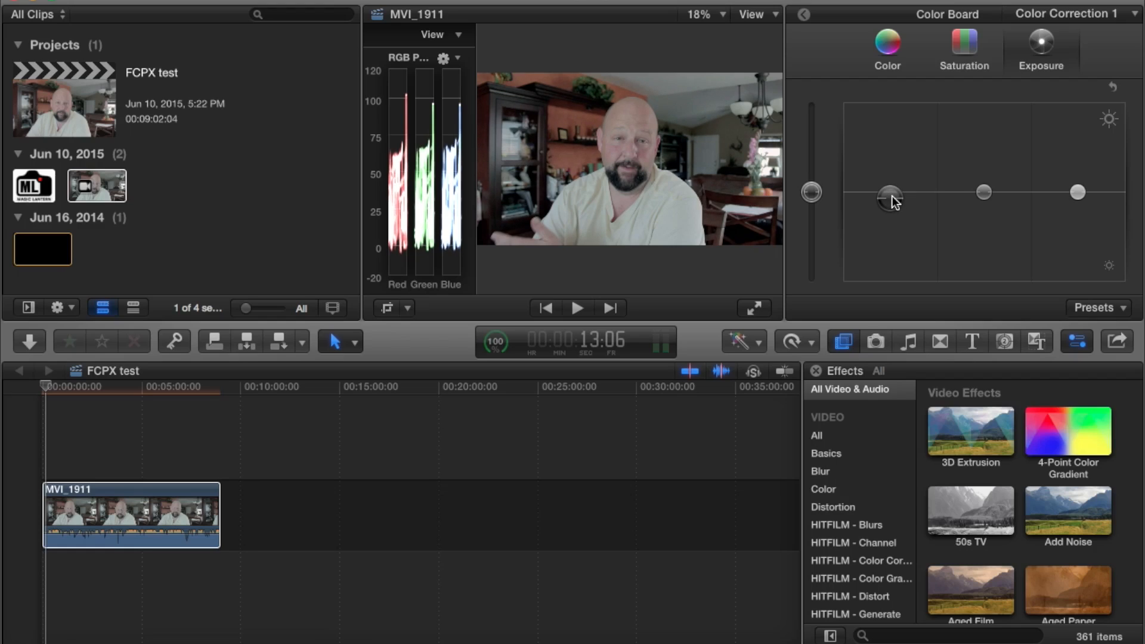
left_click_drag(892, 195, 892, 195)
left_click_drag(1079, 192, 1080, 188)
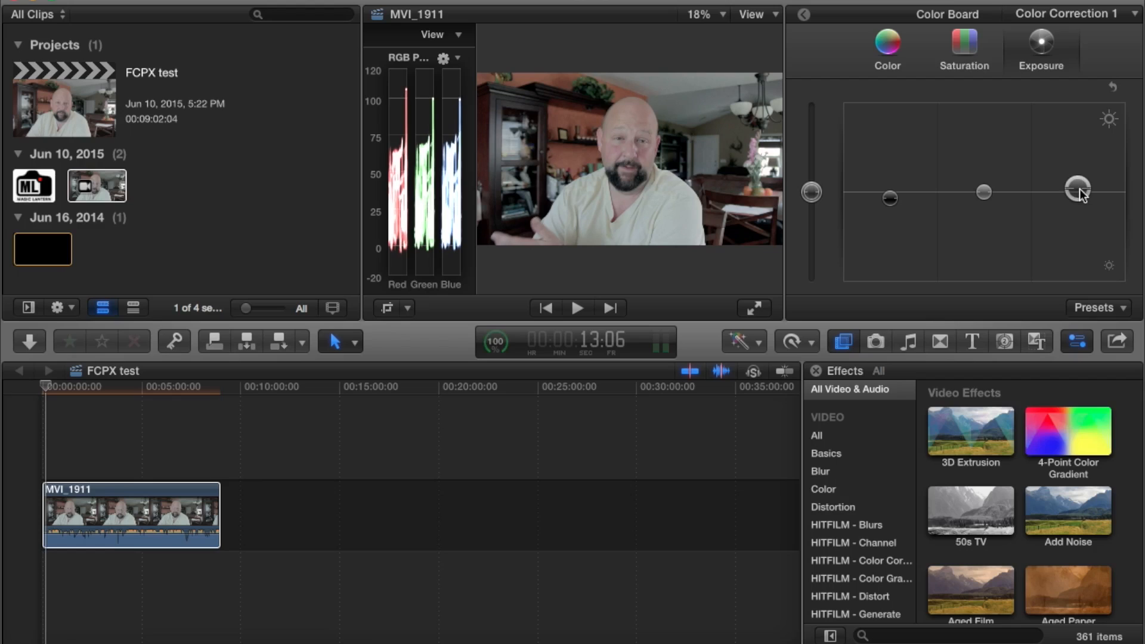
Tint the highlights of the MVI_1911 clip slightly towards cyan-blue in the Color Board's color settings
left_click(891, 41)
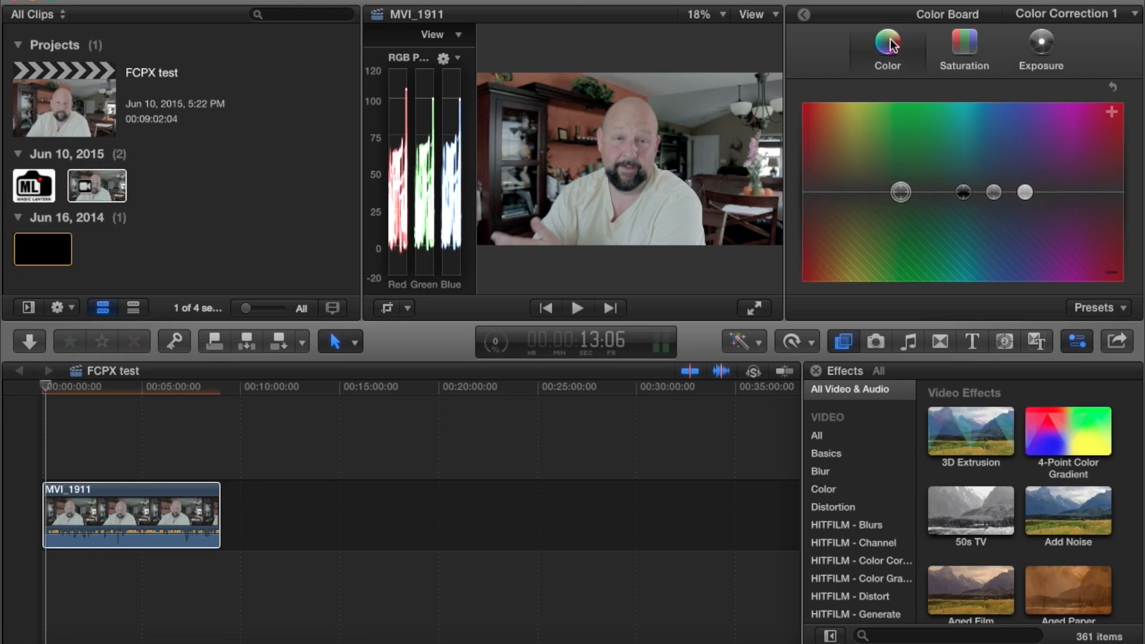
left_click_drag(1027, 190, 1027, 188)
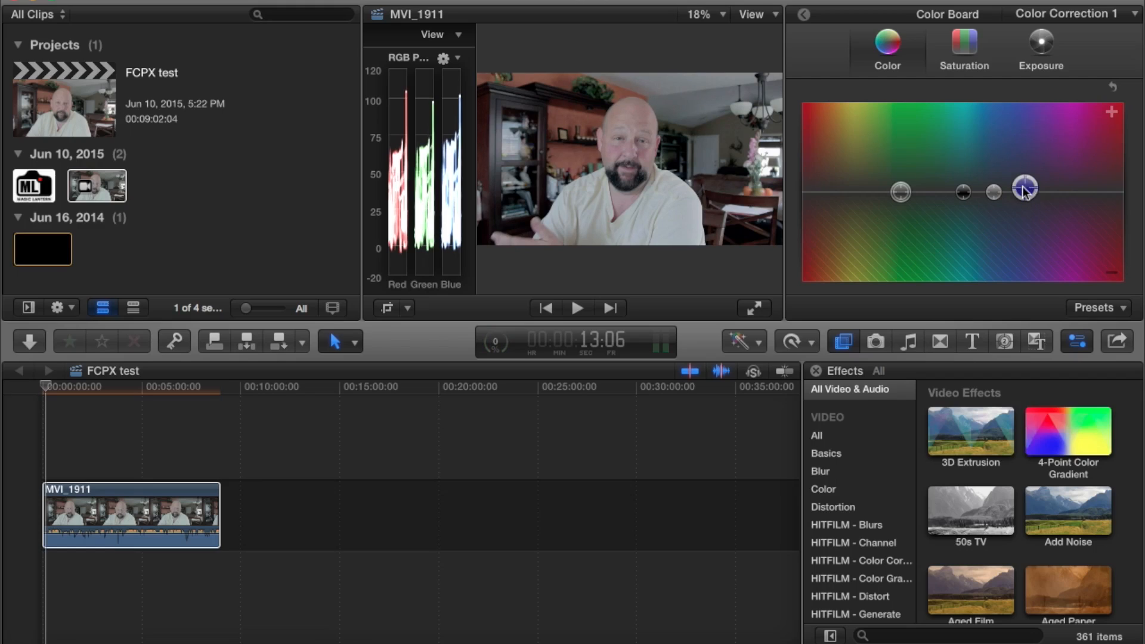
left_click_drag(1024, 190, 978, 189)
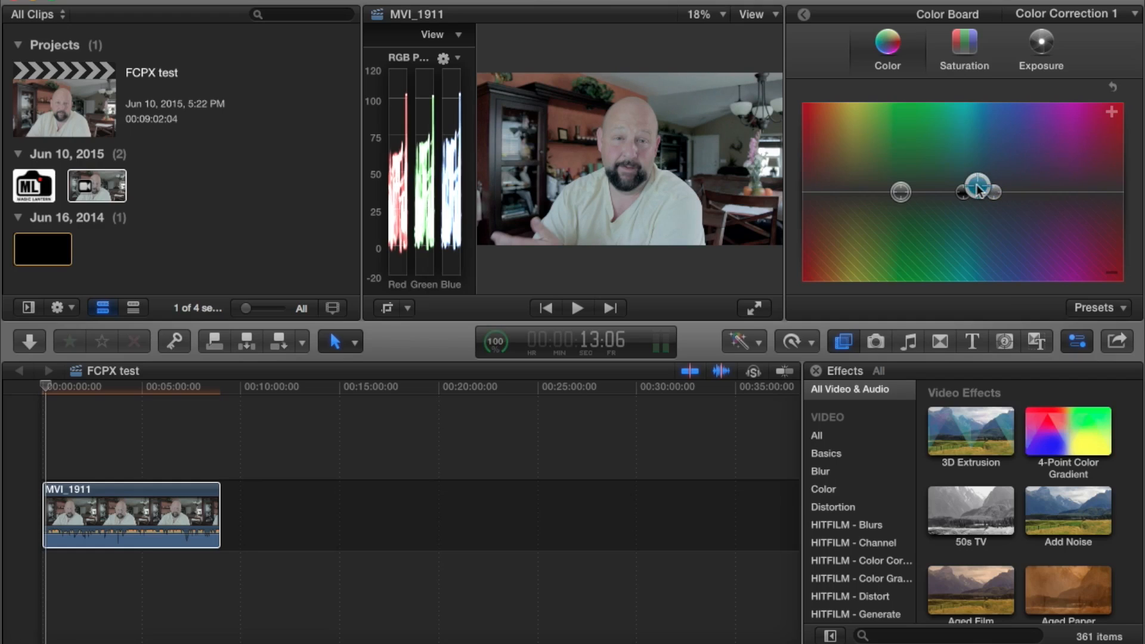
Play the color-corrected MVI_1911 clip full-screen, then return to the editing layout with the video scopes shown
left_click(751, 309)
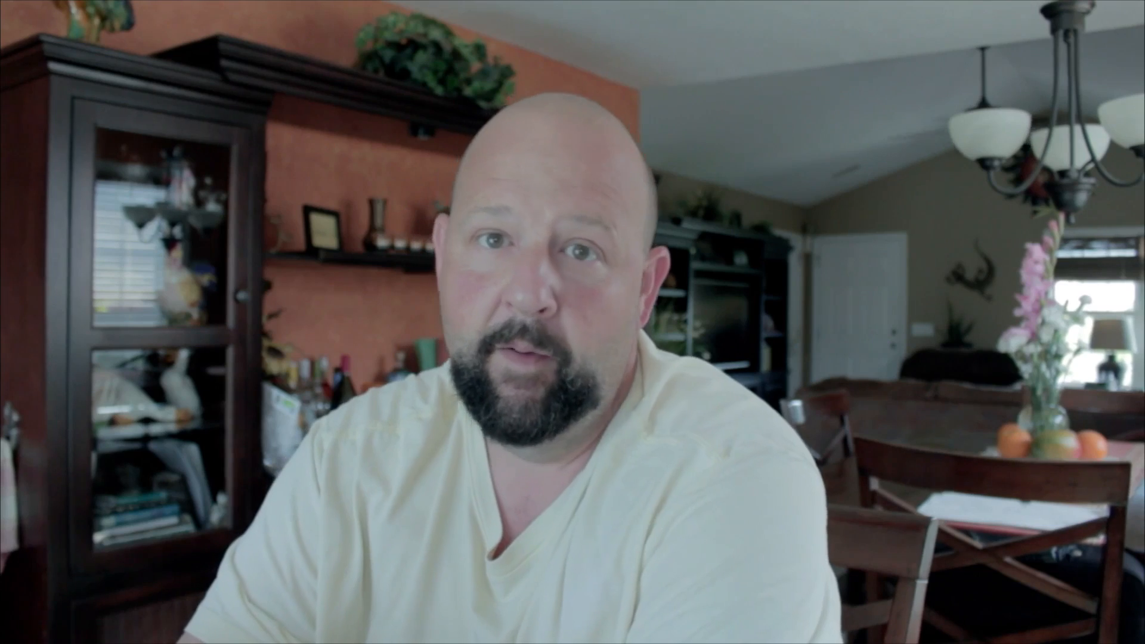
mouse_move(1007, 169)
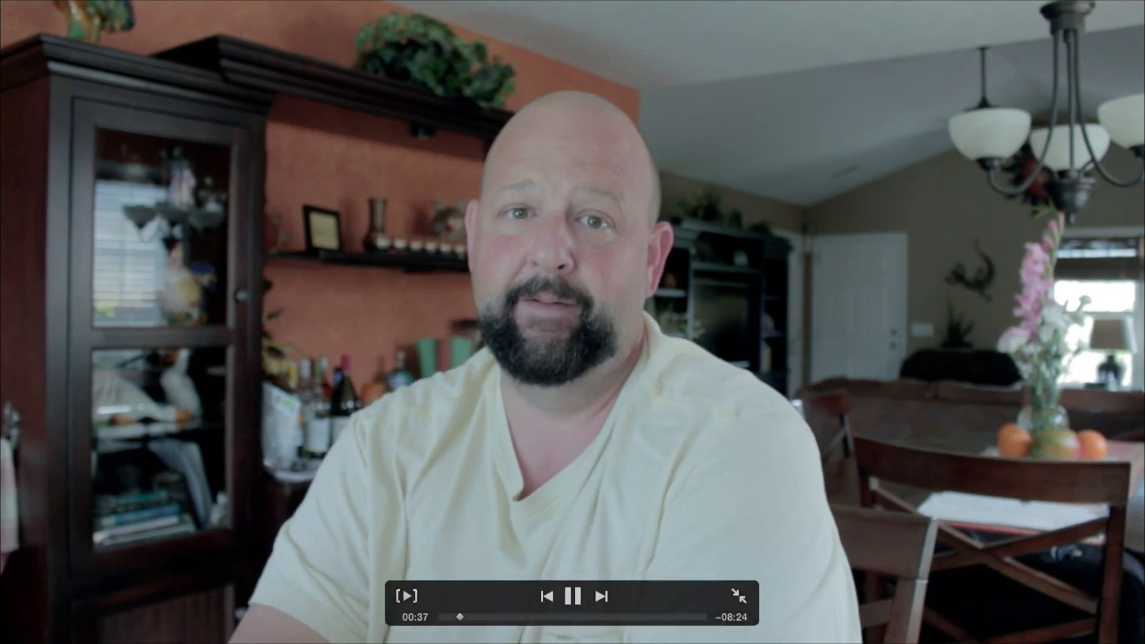
key("Escape")
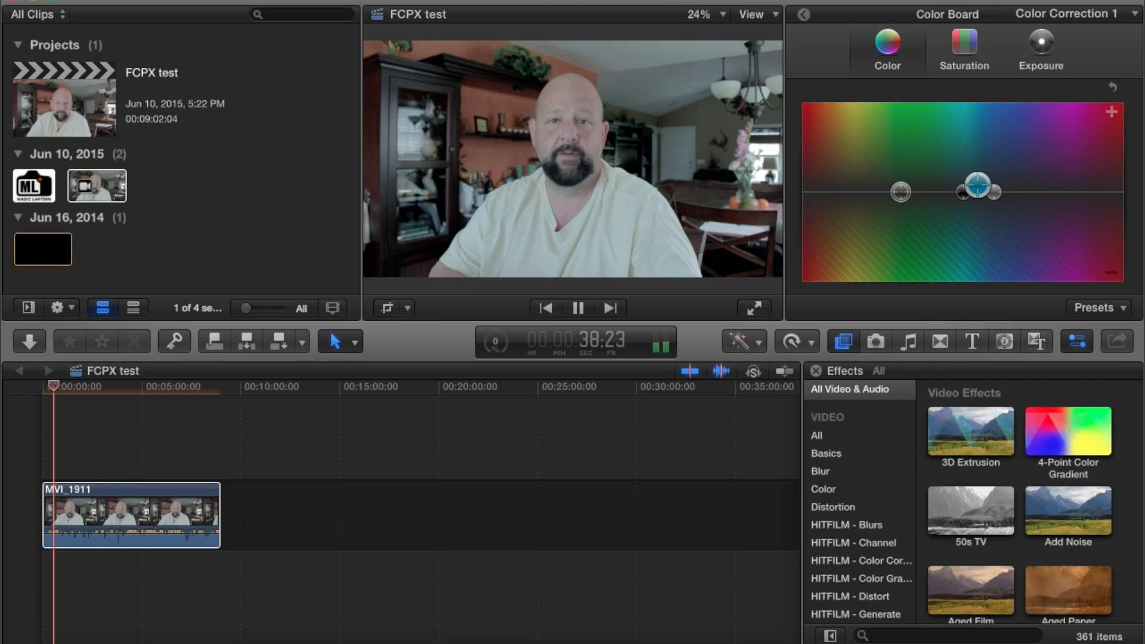
key("super+7")
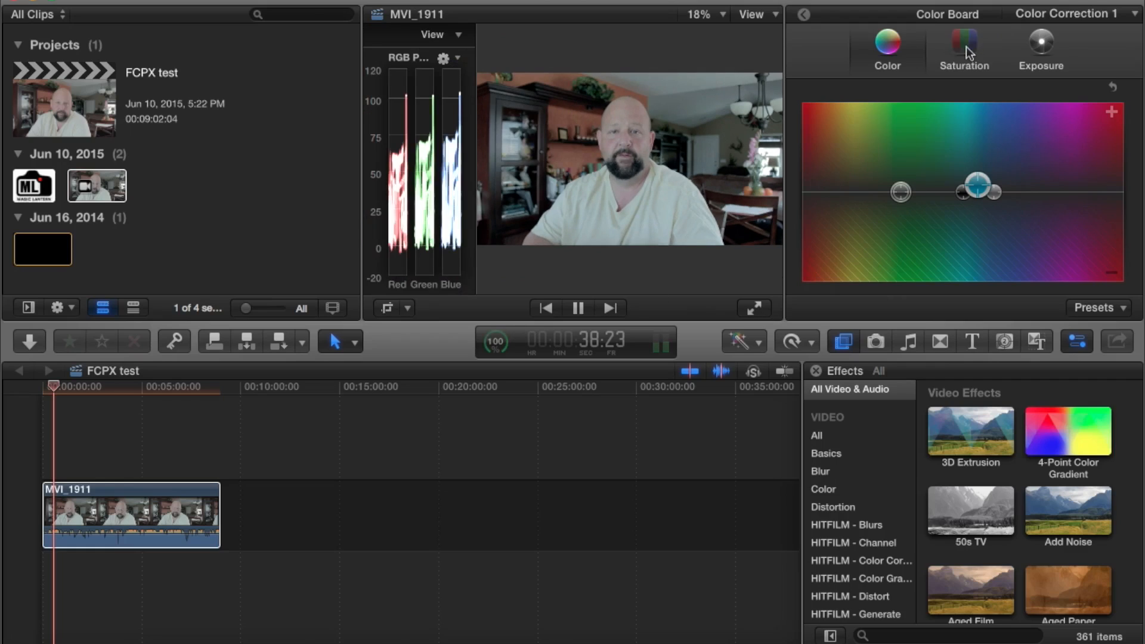
Raise the saturation of the clip's highlights, midtones and shadows slightly in the Color Board, boosting the midtones most
left_click(966, 47)
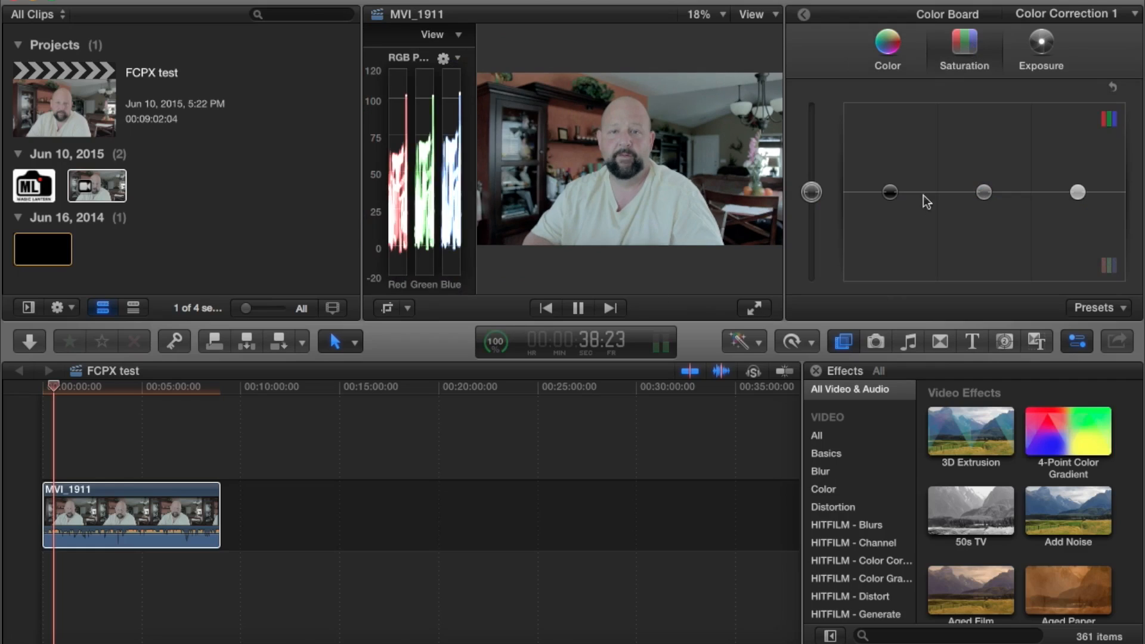
left_click_drag(1081, 192, 1081, 180)
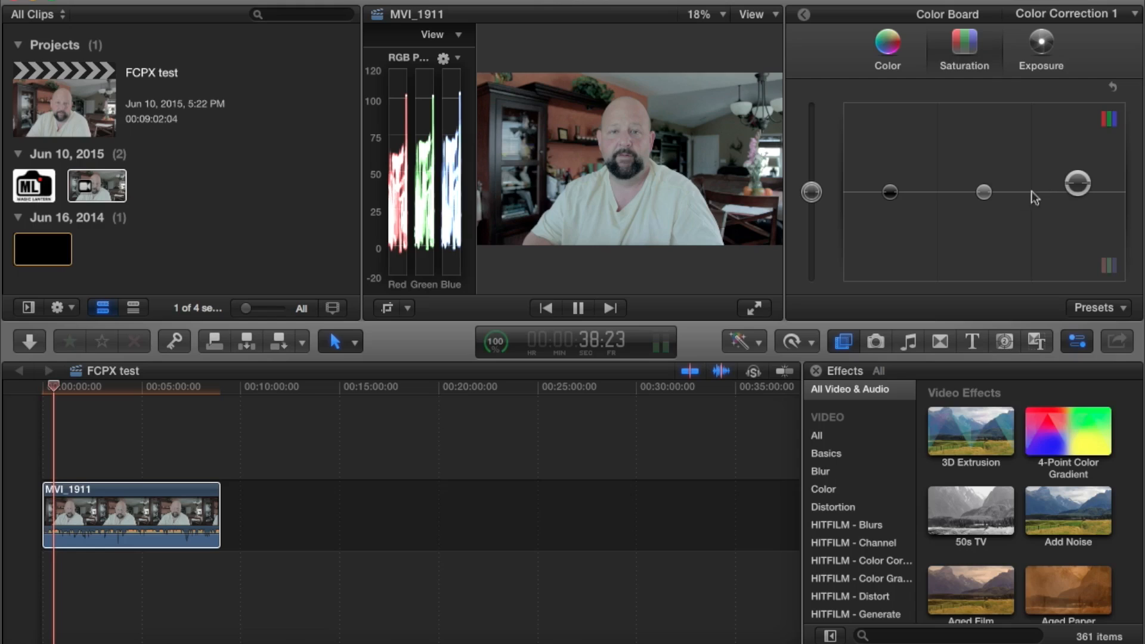
left_click_drag(987, 191, 987, 174)
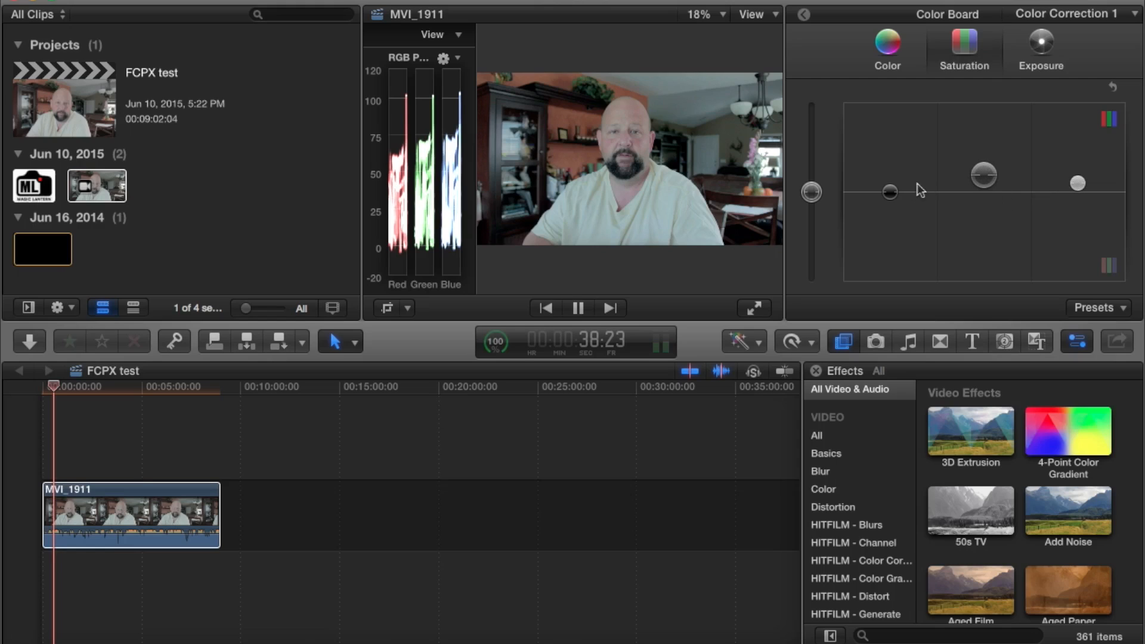
left_click_drag(895, 191, 894, 183)
Play the color-corrected MVI_1911 clip full-screen and return to the editing layout
left_click(753, 309)
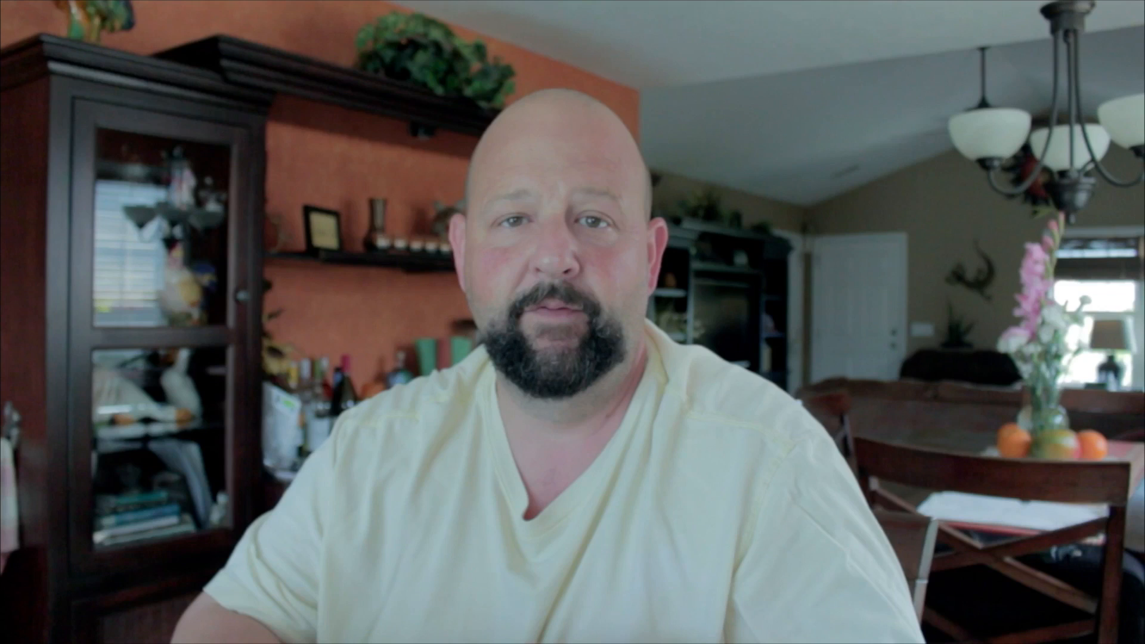
mouse_move(502, 490)
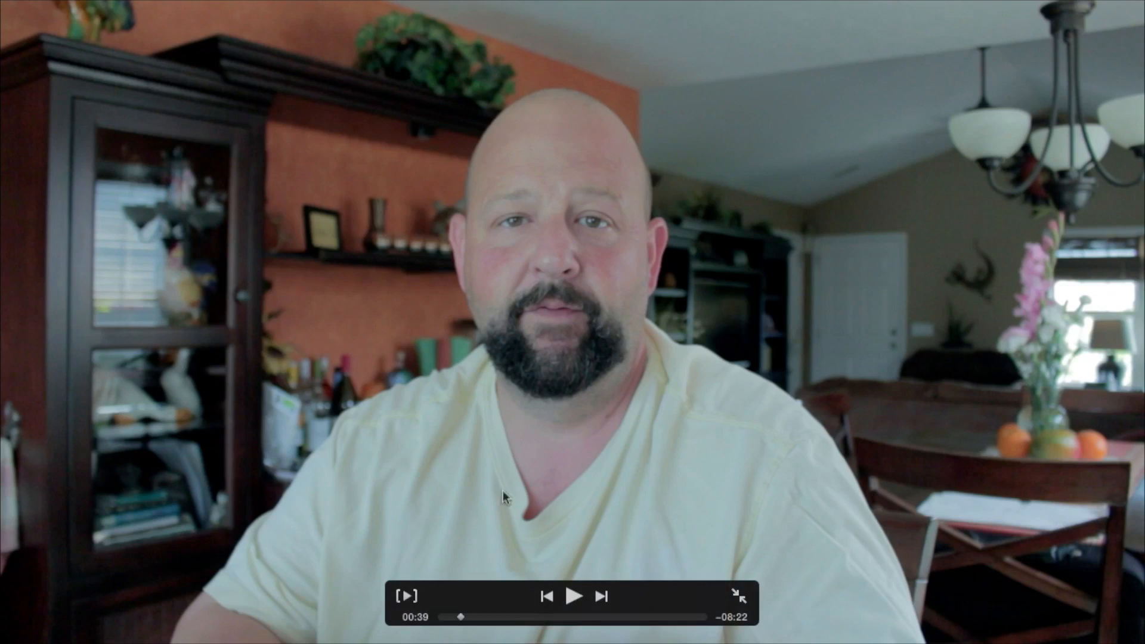
left_click(572, 598)
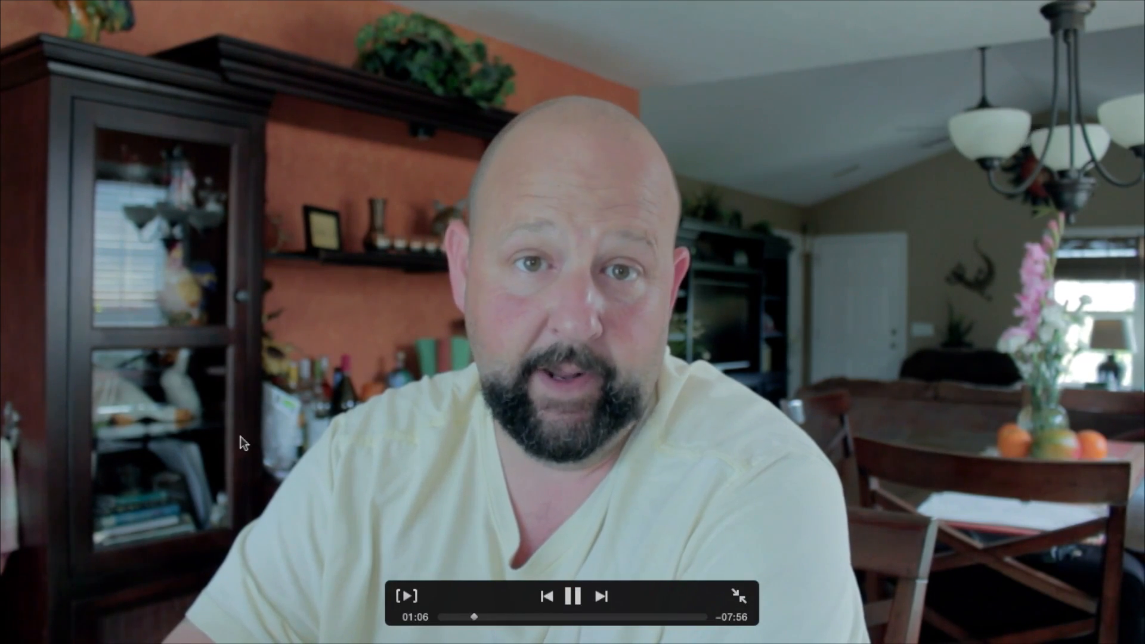
key("Escape")
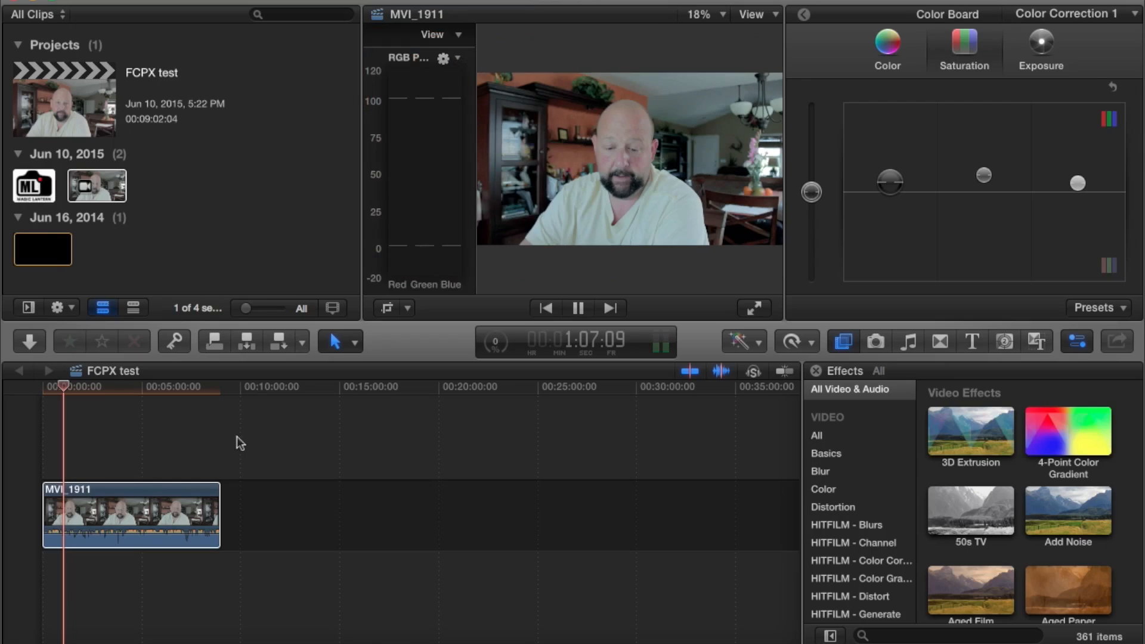
Switch to HitFilm 3 Pro and play the auto-corrected MVI_1911.MOV clip in the Viewer for several seconds
key("ctrl+Right")
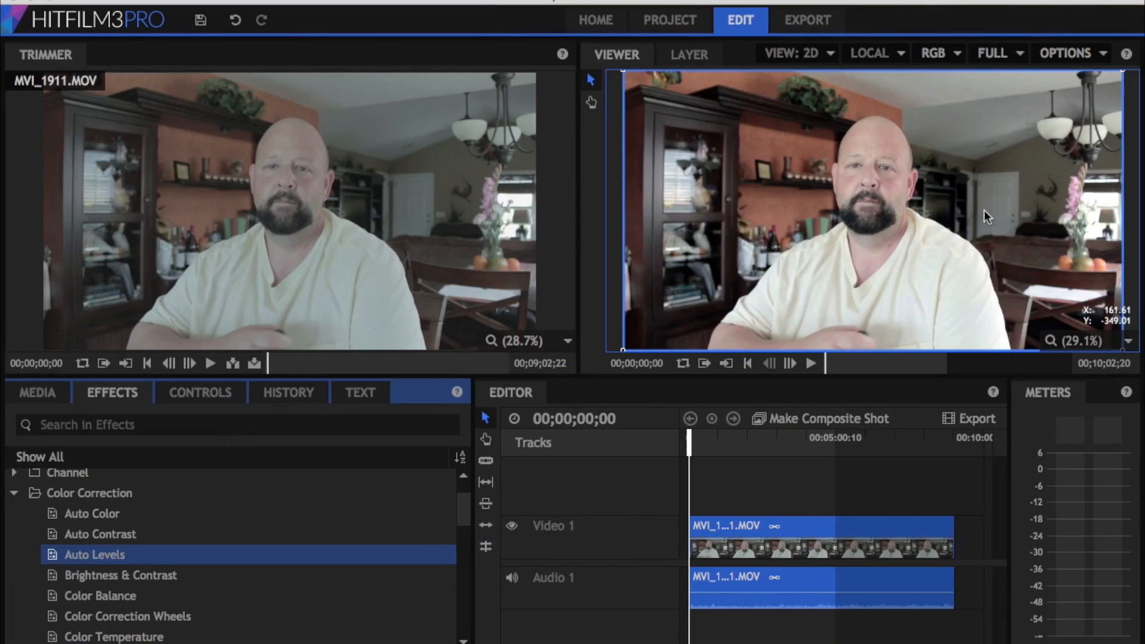
left_click(810, 364)
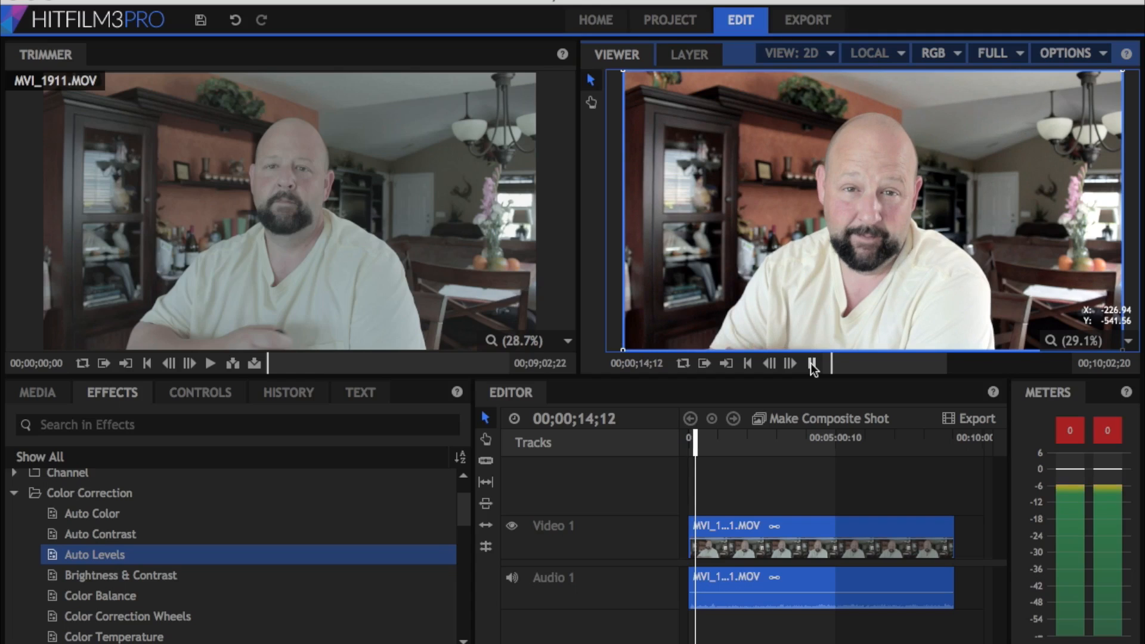
left_click(811, 364)
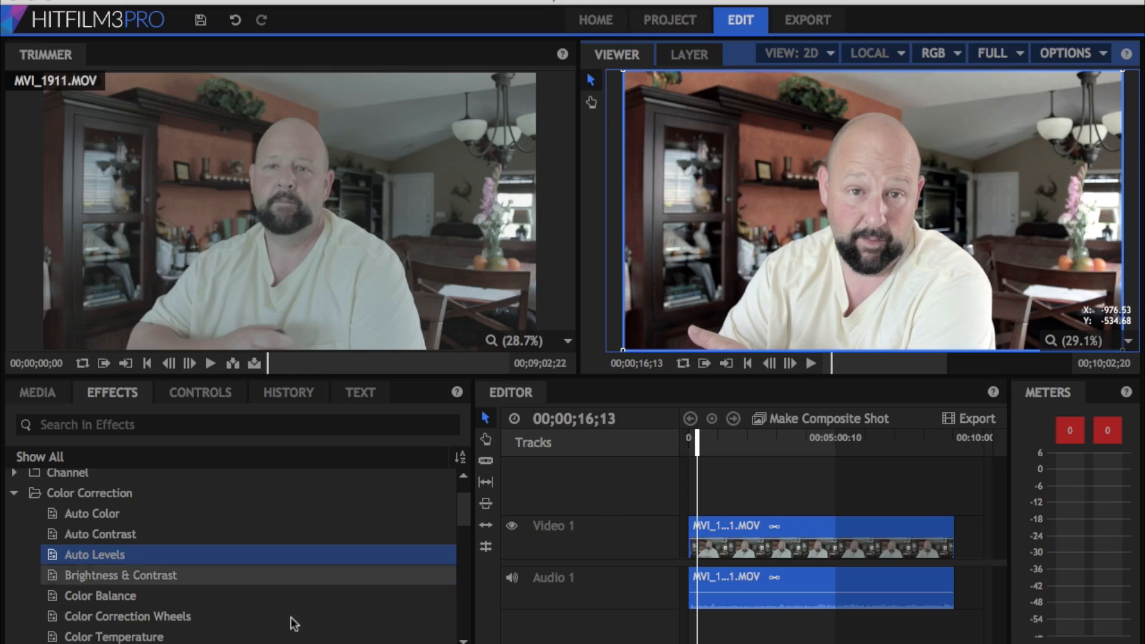
Compare the clip's Auto Color, Auto Contrast and Auto Levels effects by toggling them, leaving only Auto Levels disabled
left_click(192, 397)
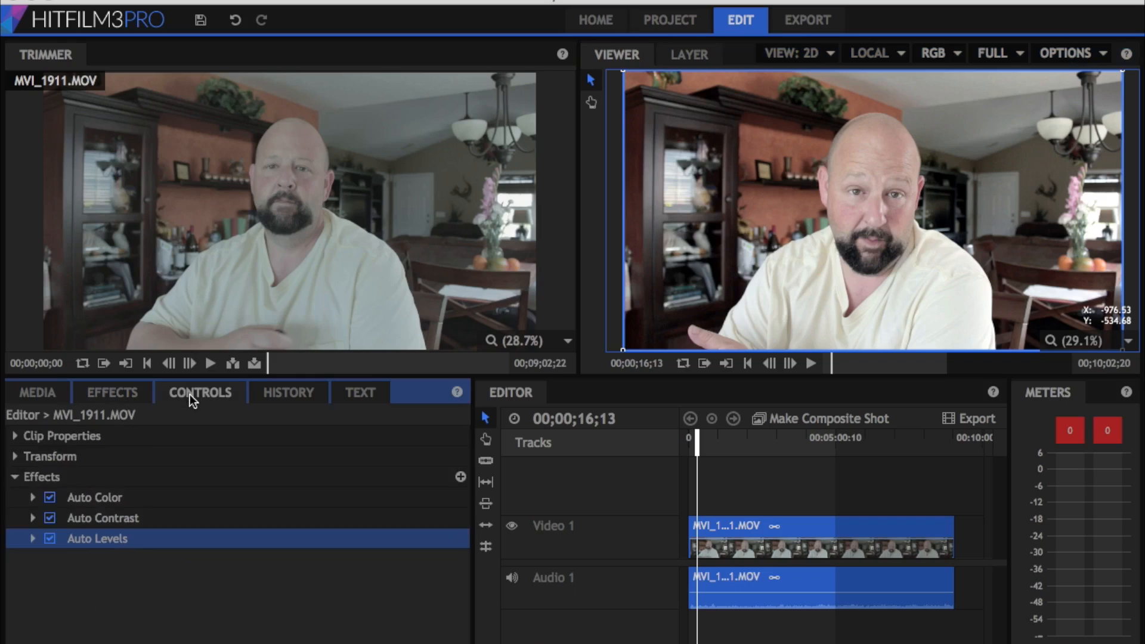
left_click(50, 540)
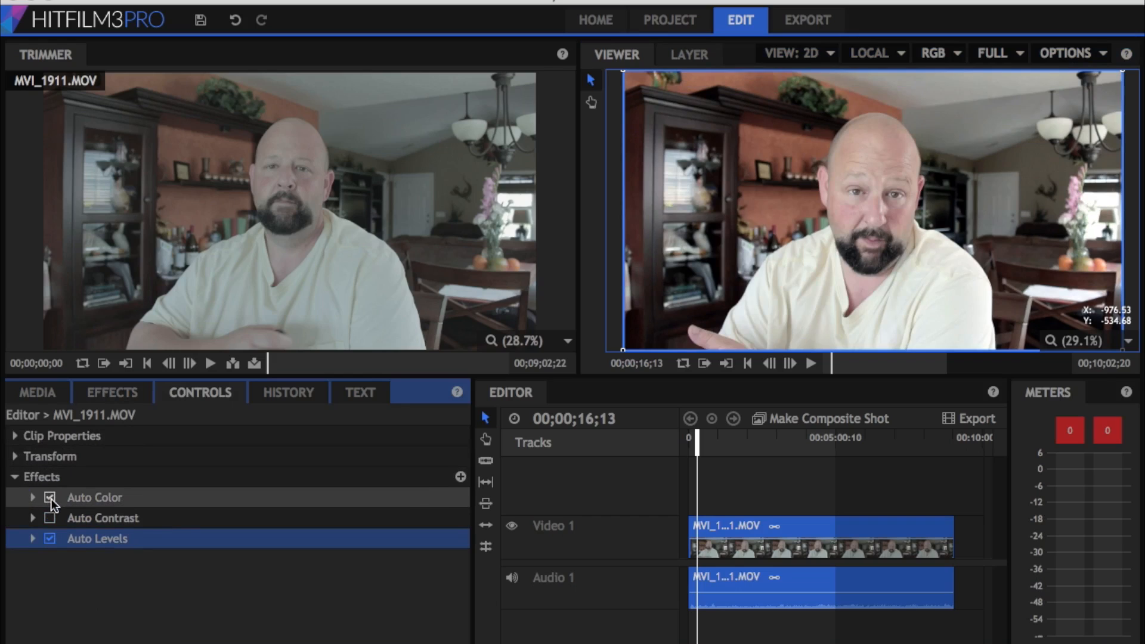
left_click(50, 498)
left_click(50, 498)
left_click(50, 539)
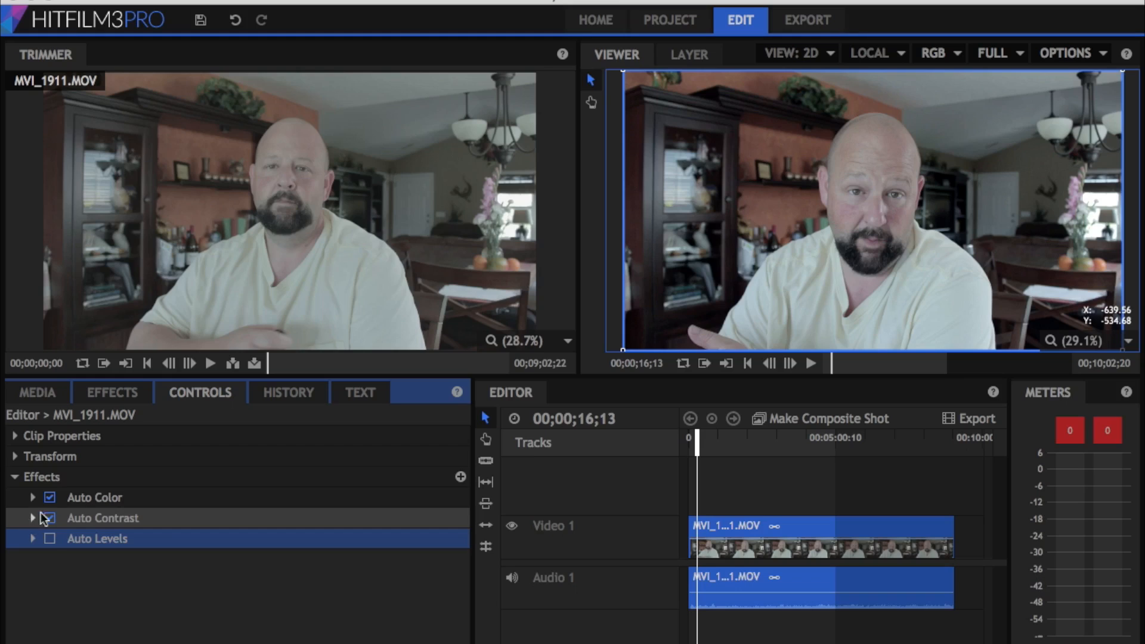
Apply the Color Balance effect to the MVI_1911.MOV clip on Video 1 and inspect its shadow balance settings
left_click(107, 393)
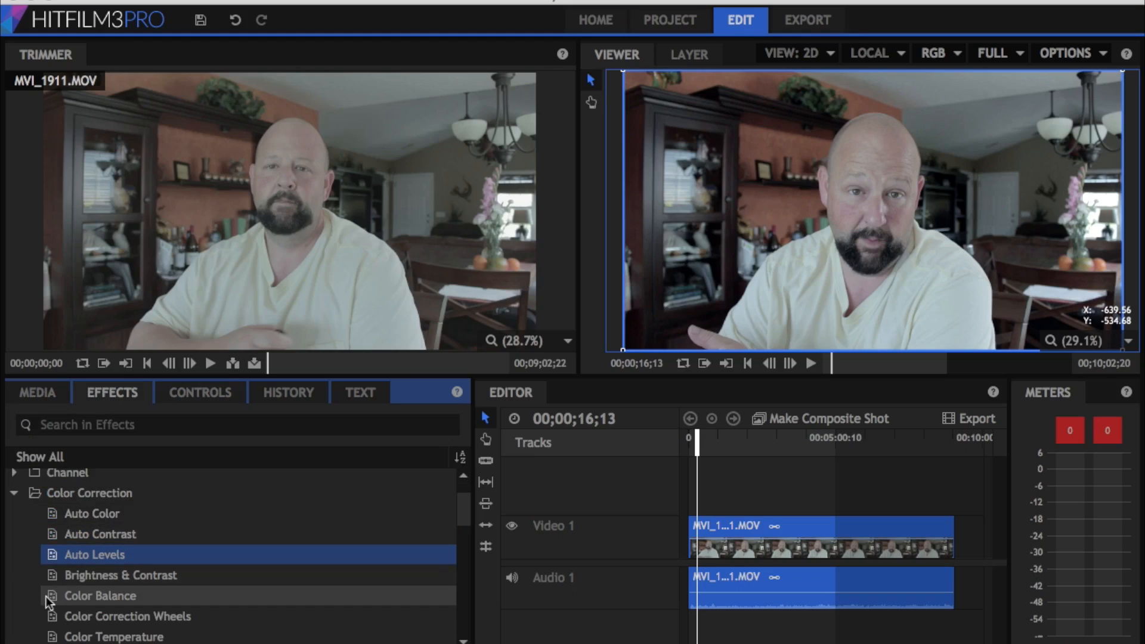
left_click_drag(55, 597, 791, 536)
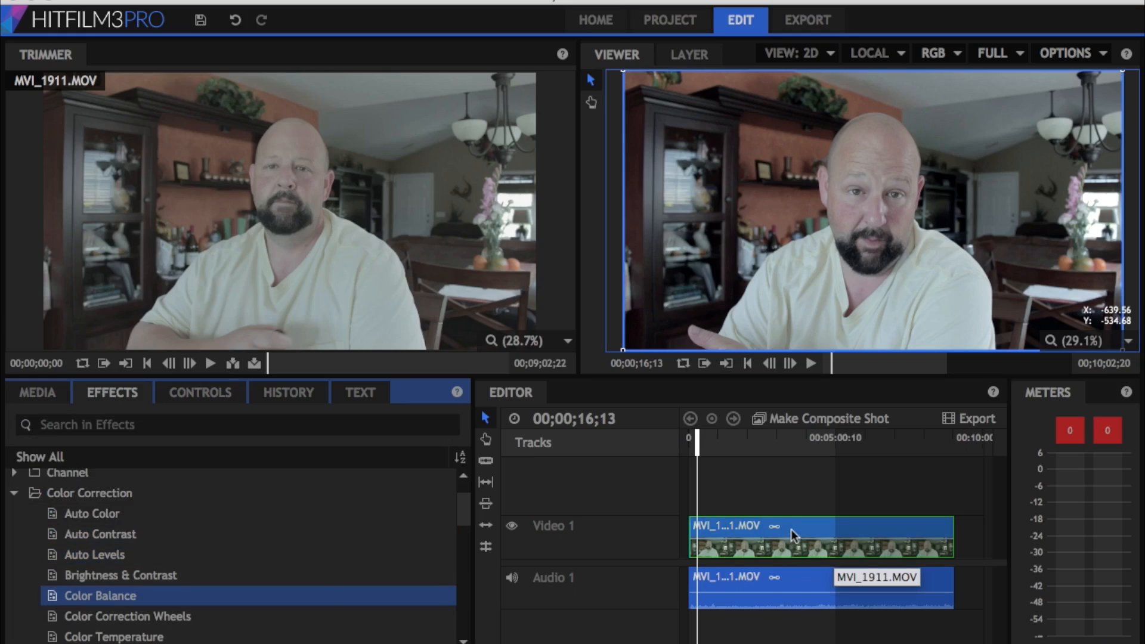
left_click_drag(791, 528, 791, 529)
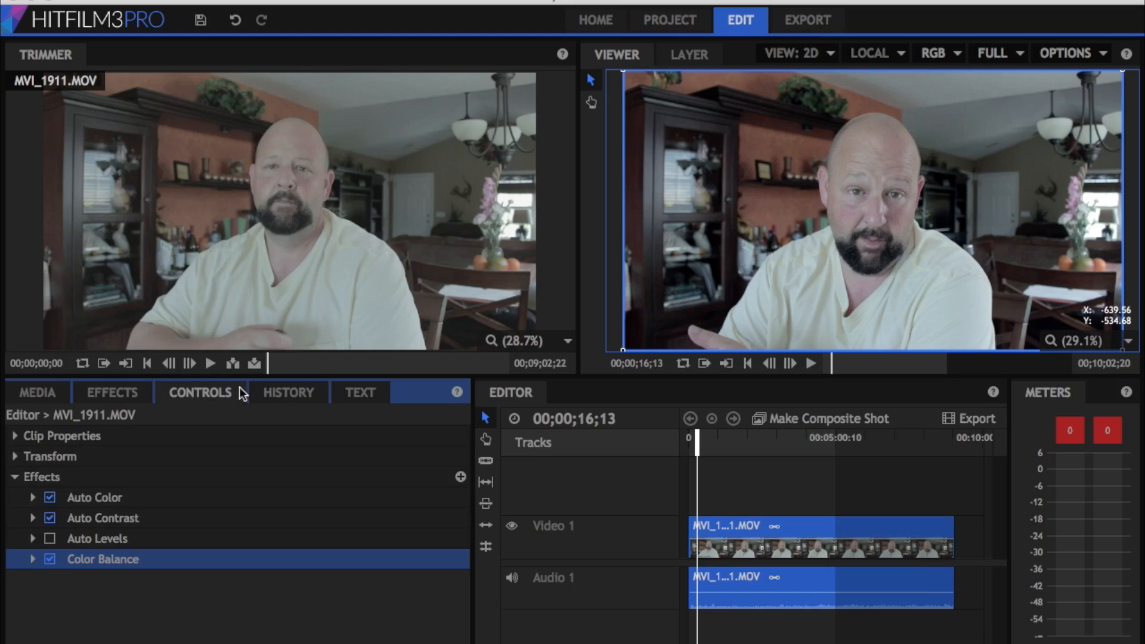
left_click(32, 559)
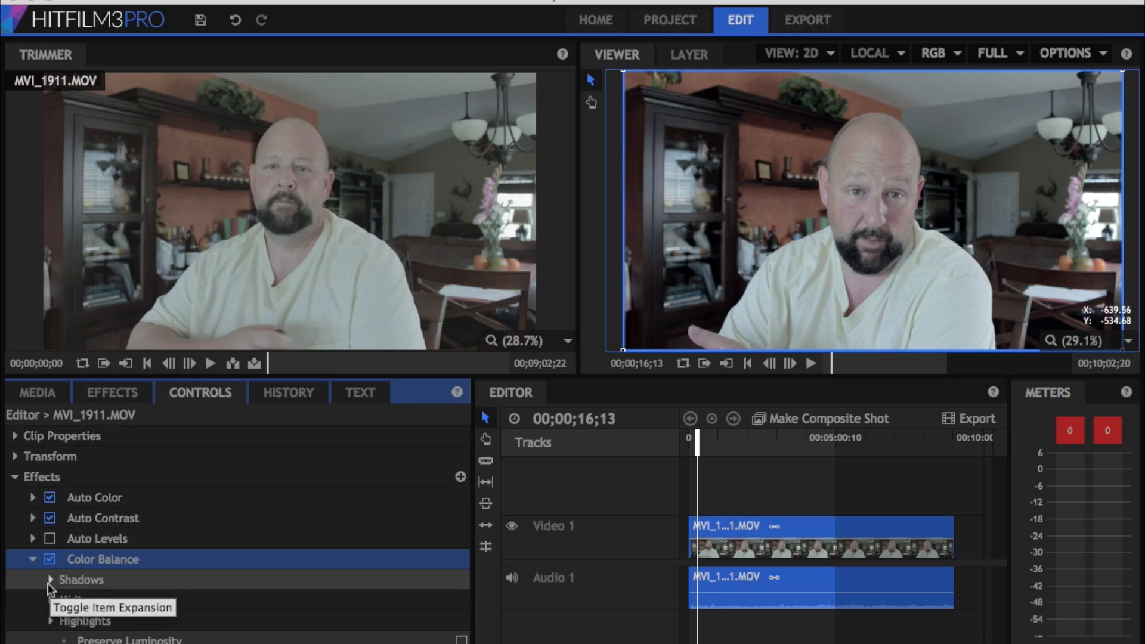
left_click(49, 582)
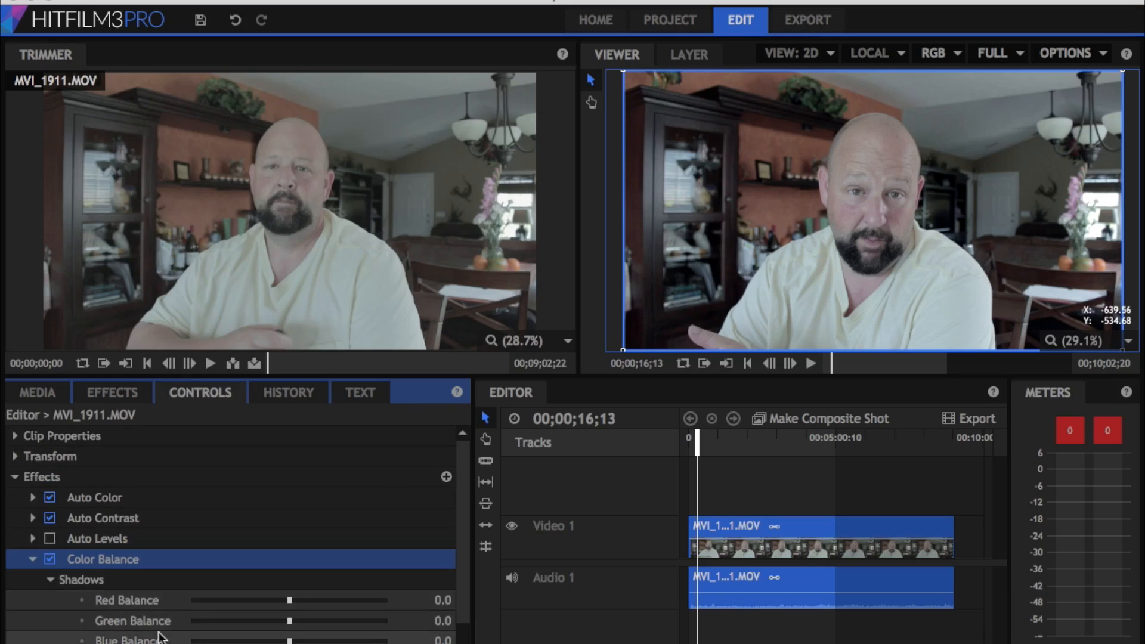
left_click(49, 578)
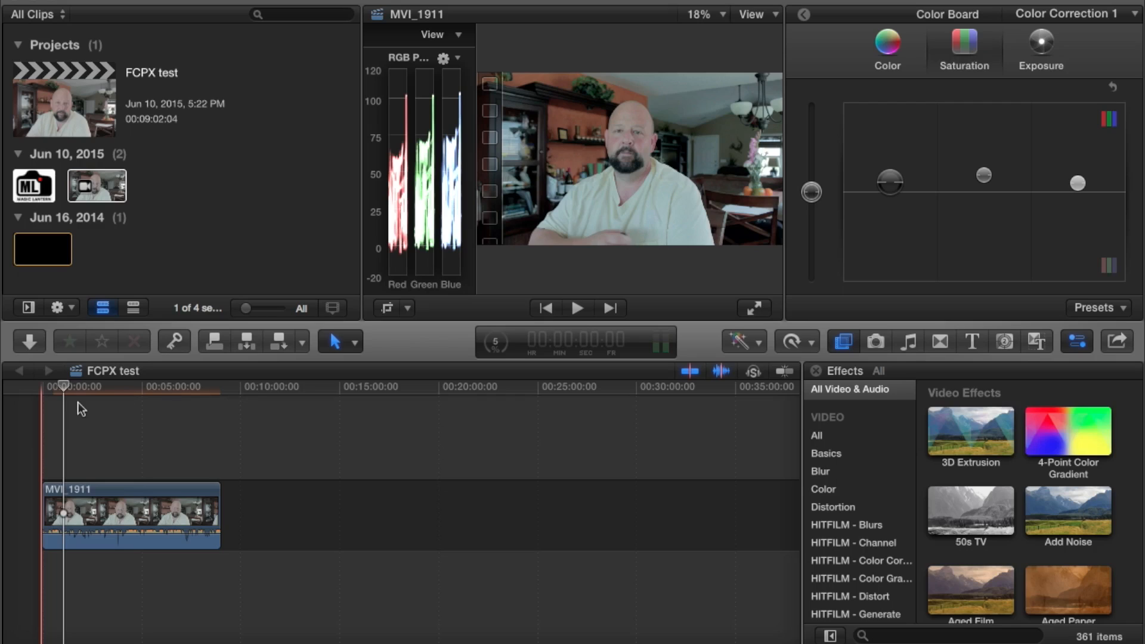
Play the corrected clip in Final Cut Pro X and again in HitFilm 3 Pro to compare the two results
left_click(577, 307)
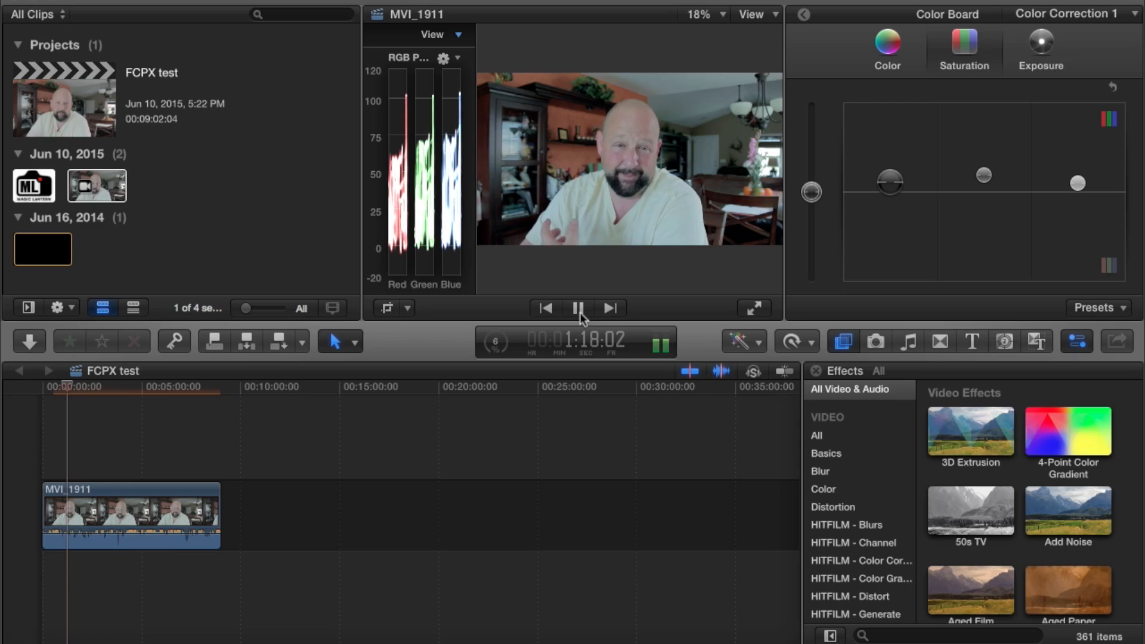
left_click(579, 309)
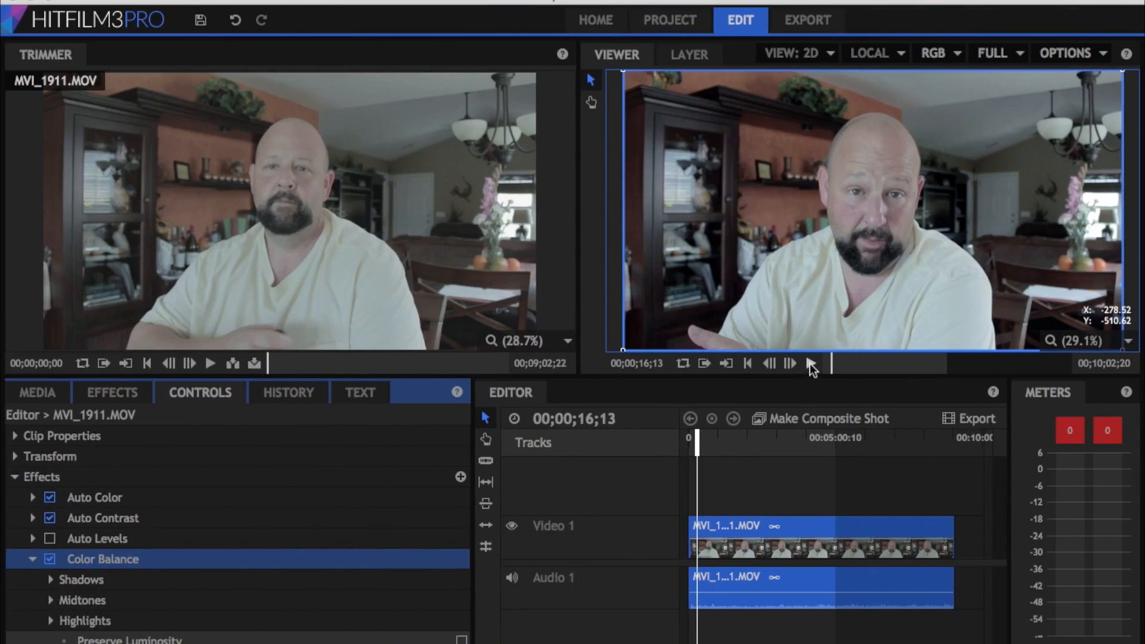
left_click(811, 363)
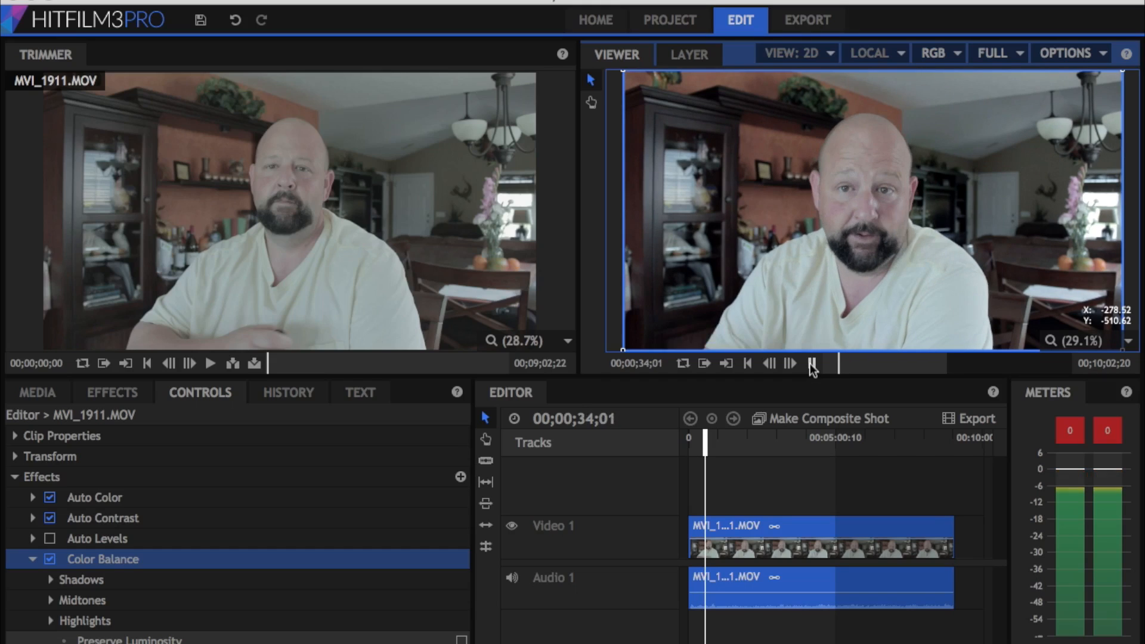
left_click(812, 365)
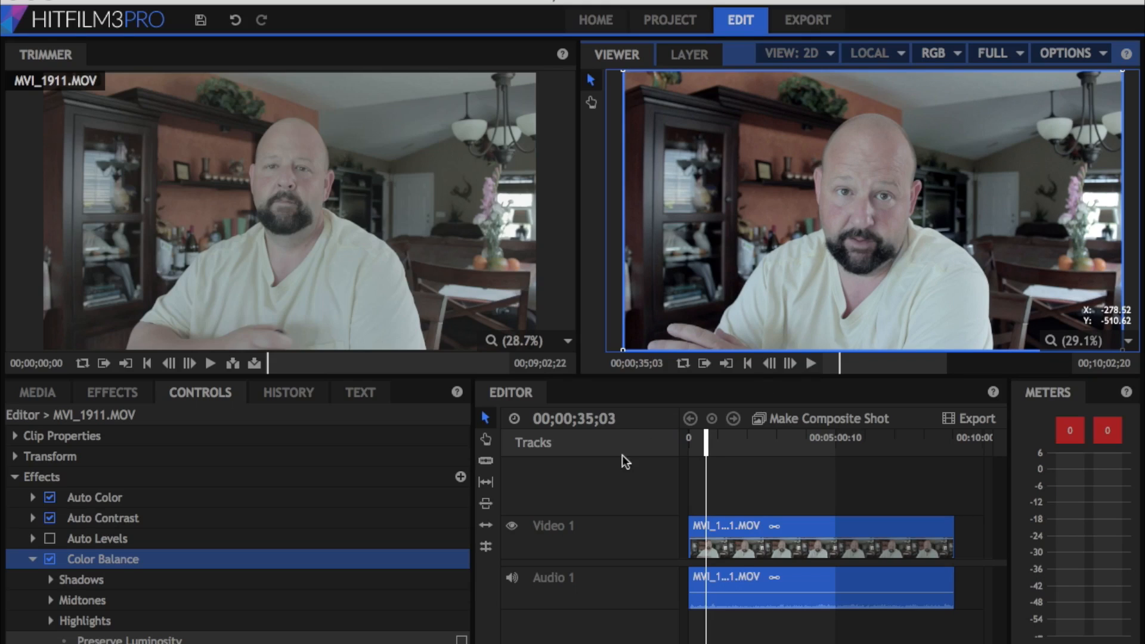
Slice the MVI_1911.MOV clip on Video 1 at 00;02;13;23
left_click_drag(708, 441, 757, 443)
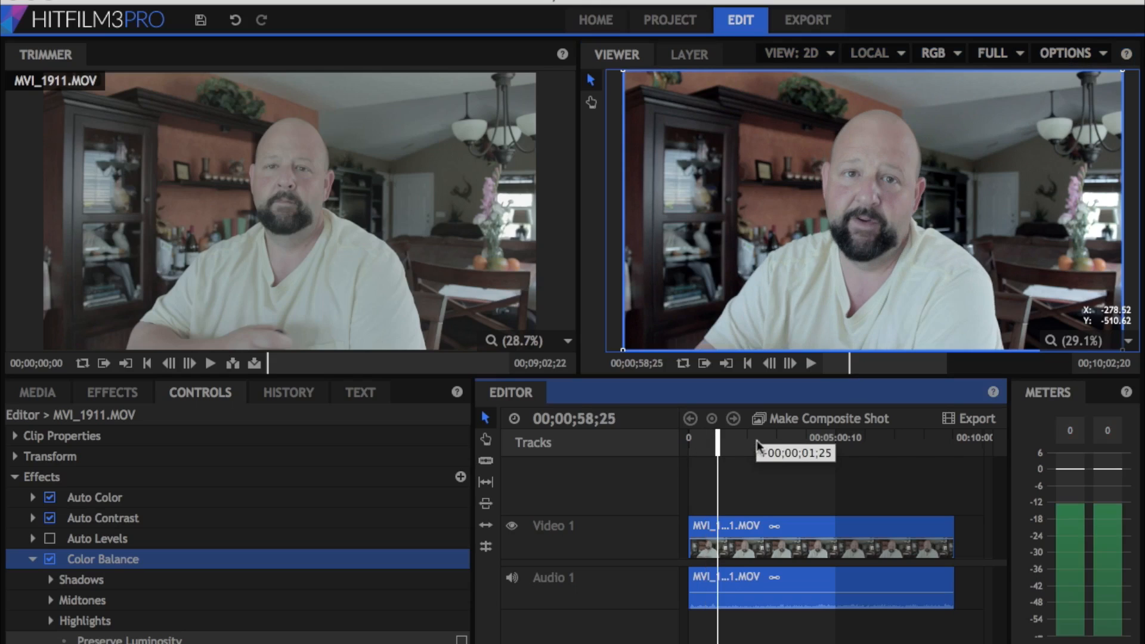
left_click_drag(757, 446, 756, 442)
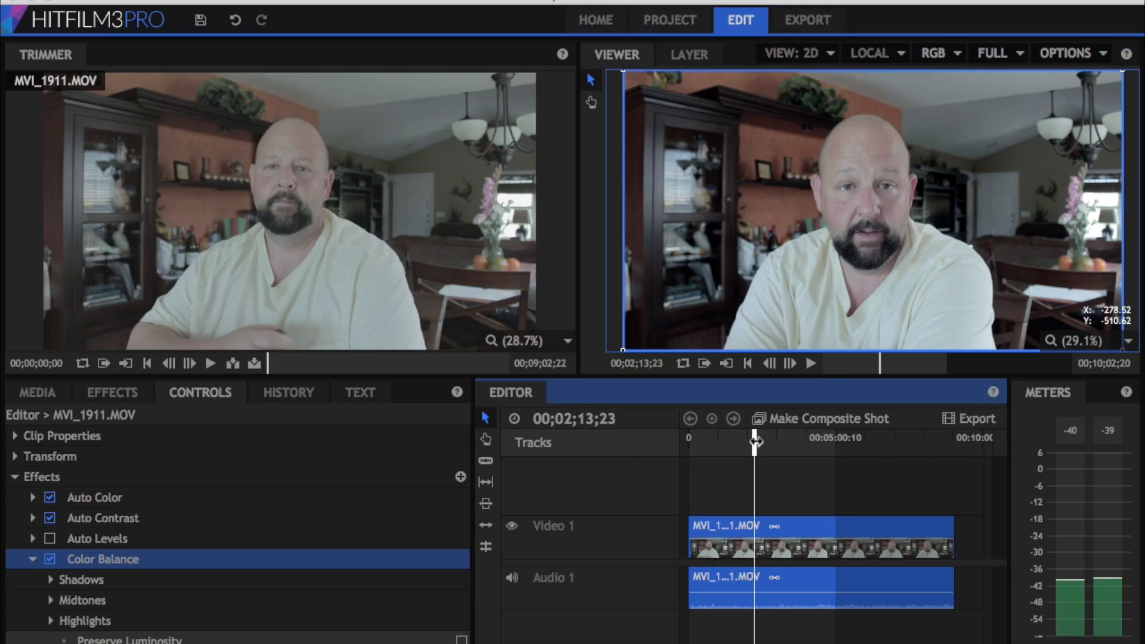
left_click(487, 463)
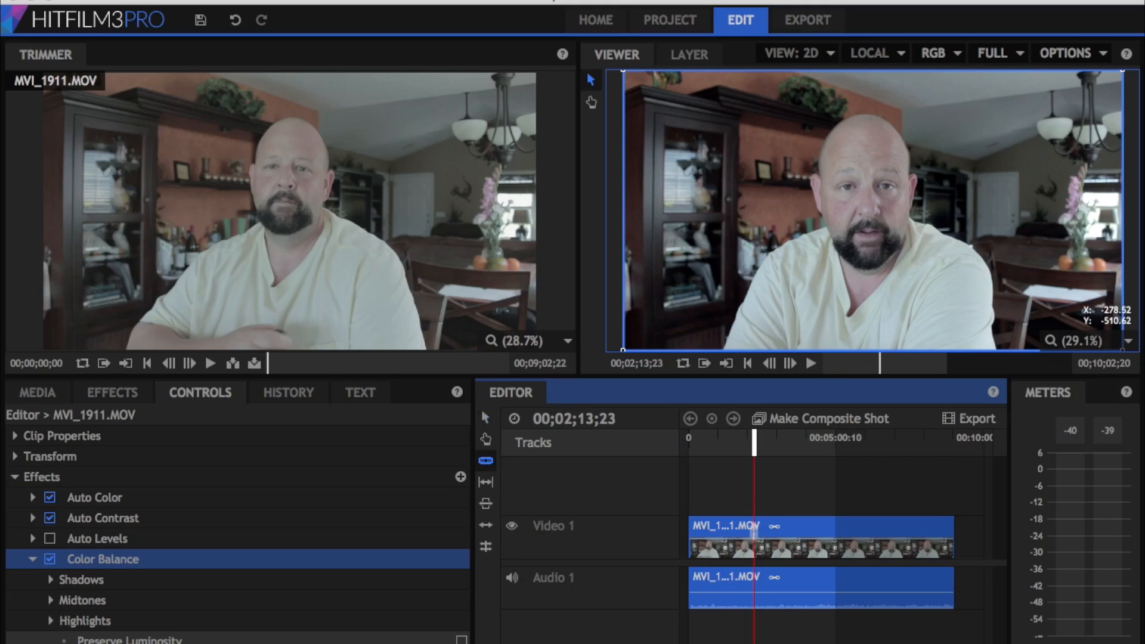
left_click(754, 531)
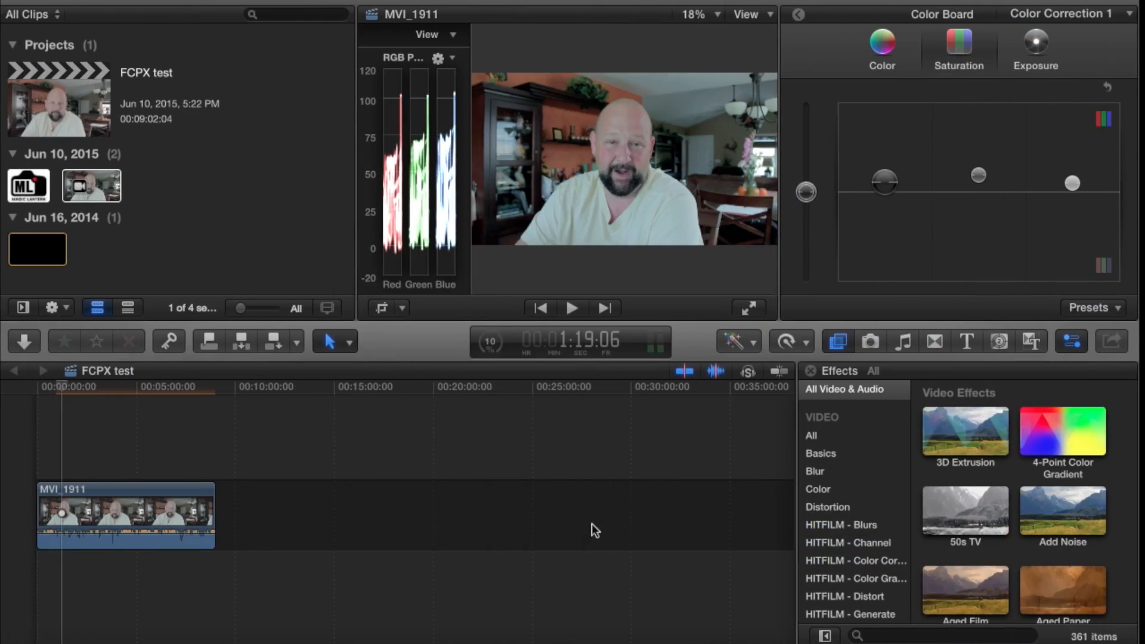
Switch to Final Cut Pro X and review the available editing tools and the commands offered for the MVI_1911 clip
left_click(357, 343)
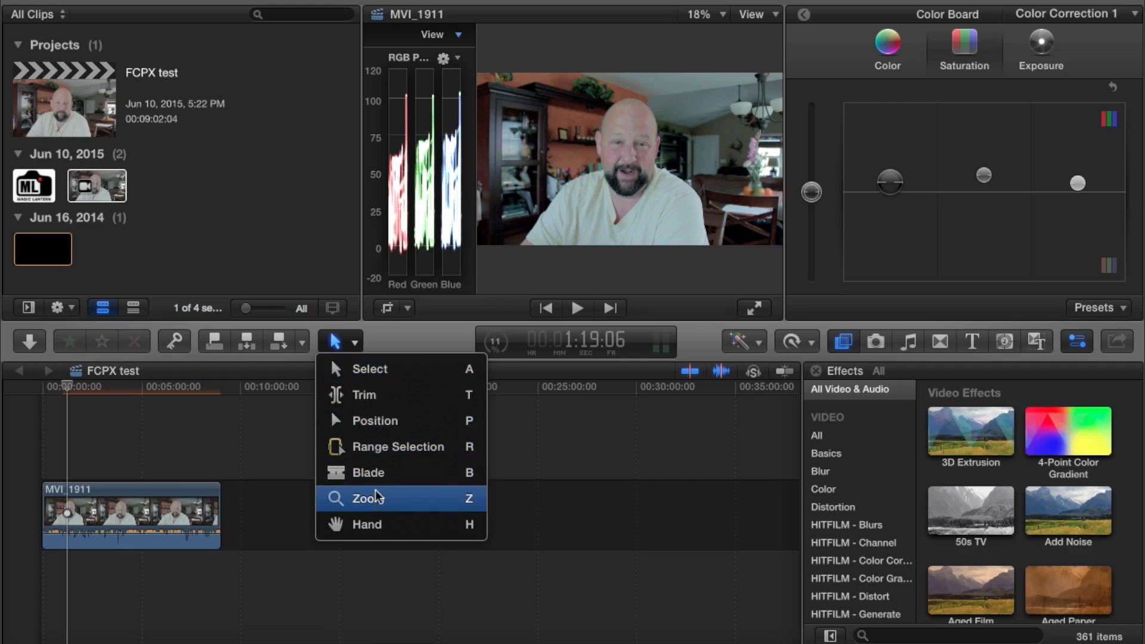
left_click(248, 446)
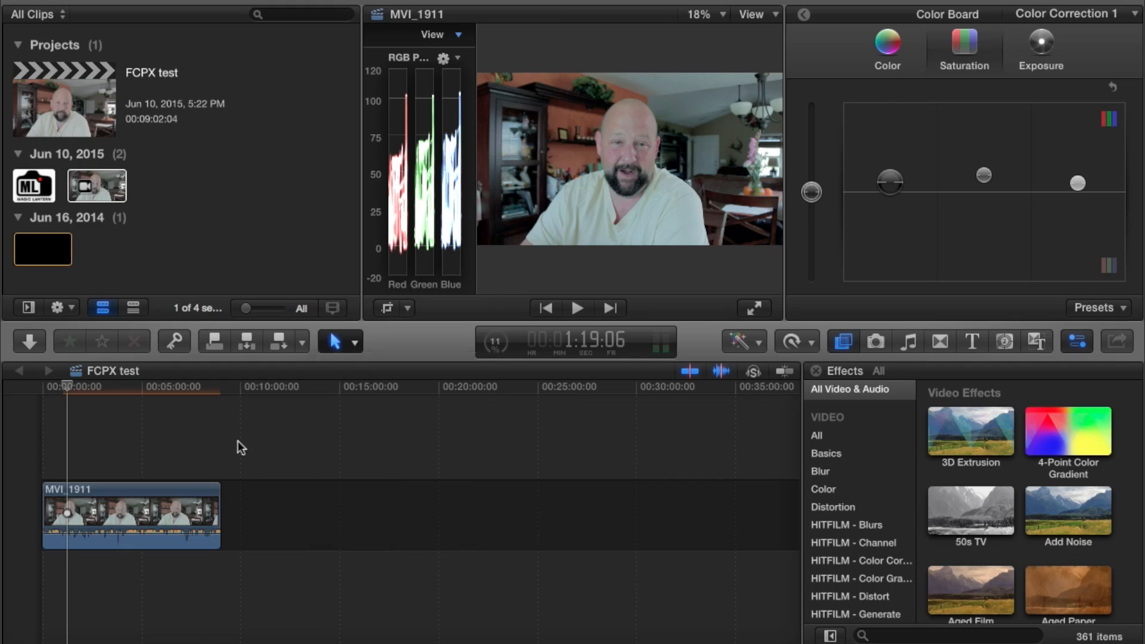
left_click(109, 500)
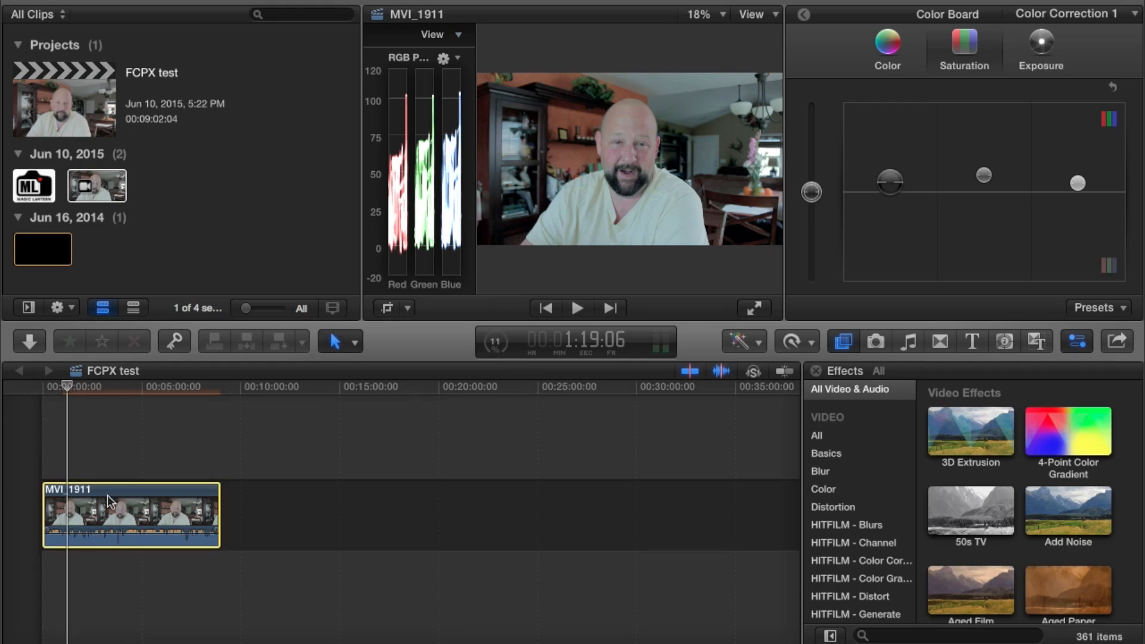
right_click(111, 502)
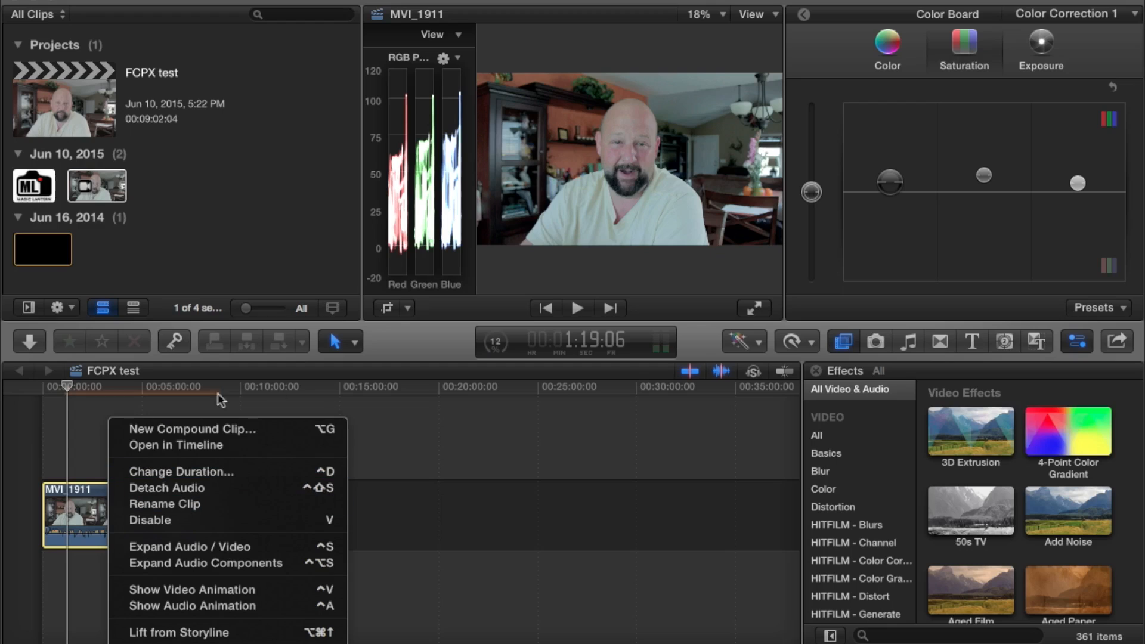
left_click(87, 442)
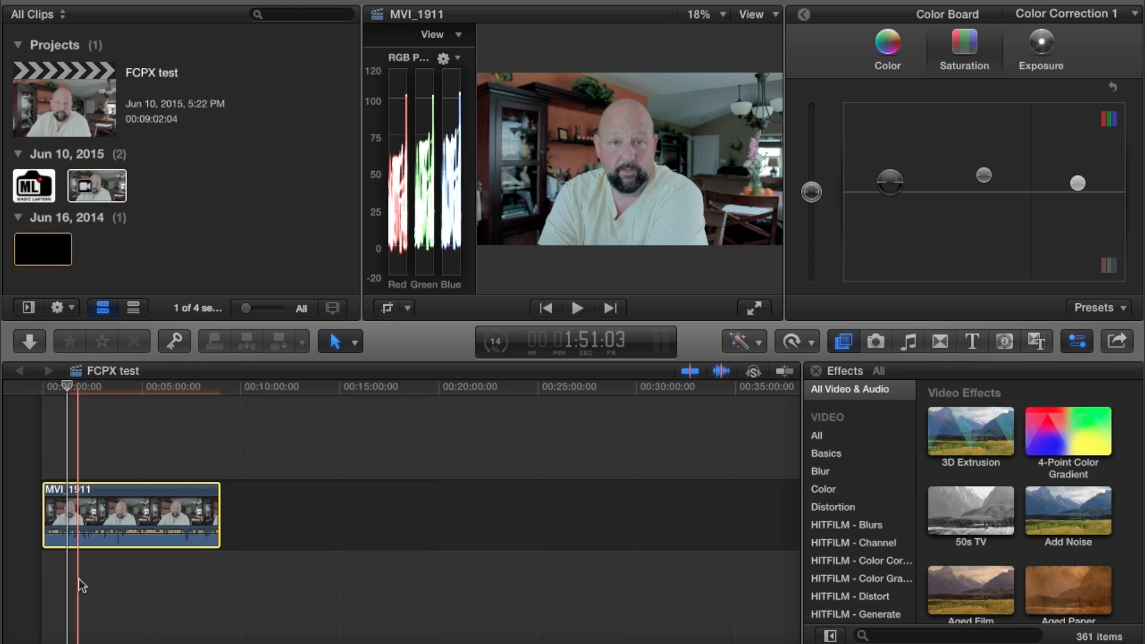
Browse the video effect categories and show the Looks effects with the MVI_1911 timeline clip selected
scroll(1094, 452, "up", 1)
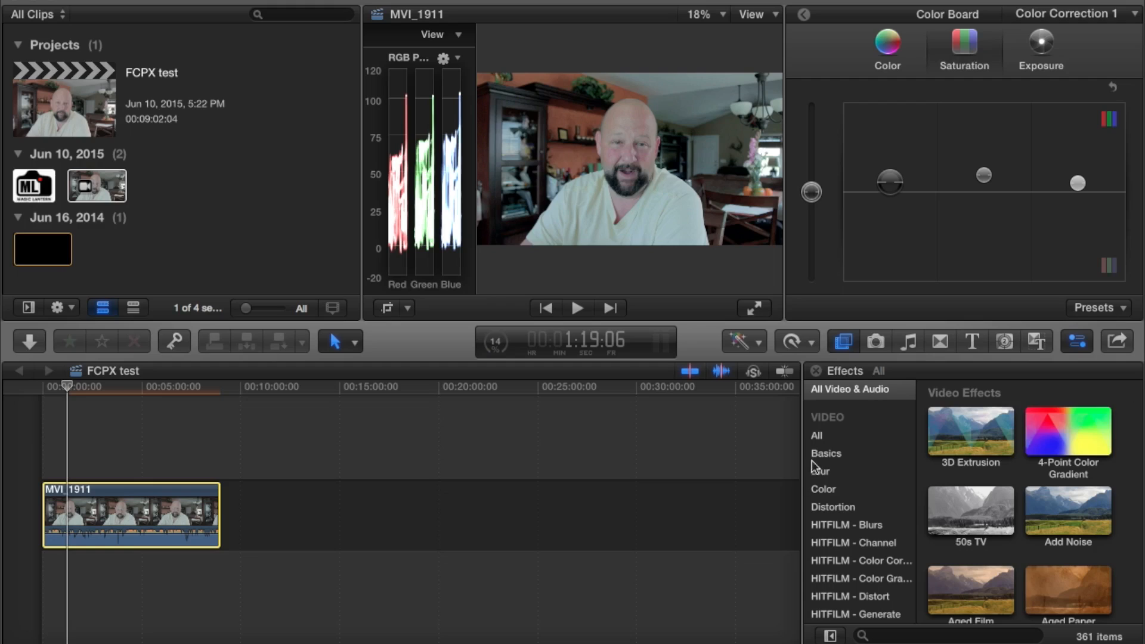
scroll(835, 533, "down", 8)
scroll(834, 534, "down", 4)
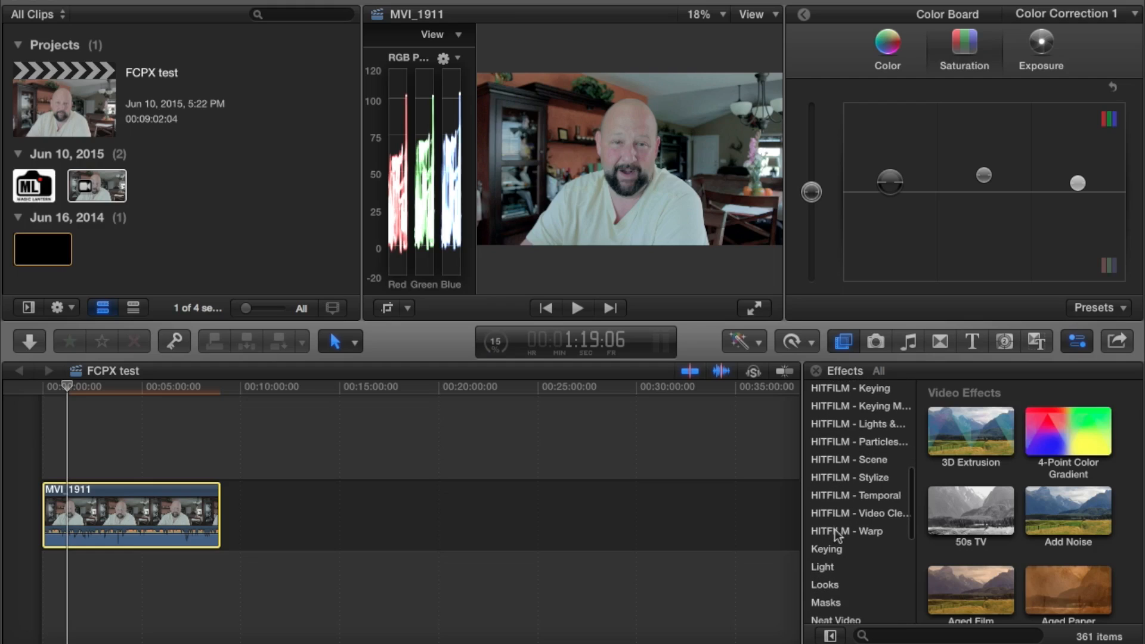
scroll(837, 535, "down", 2)
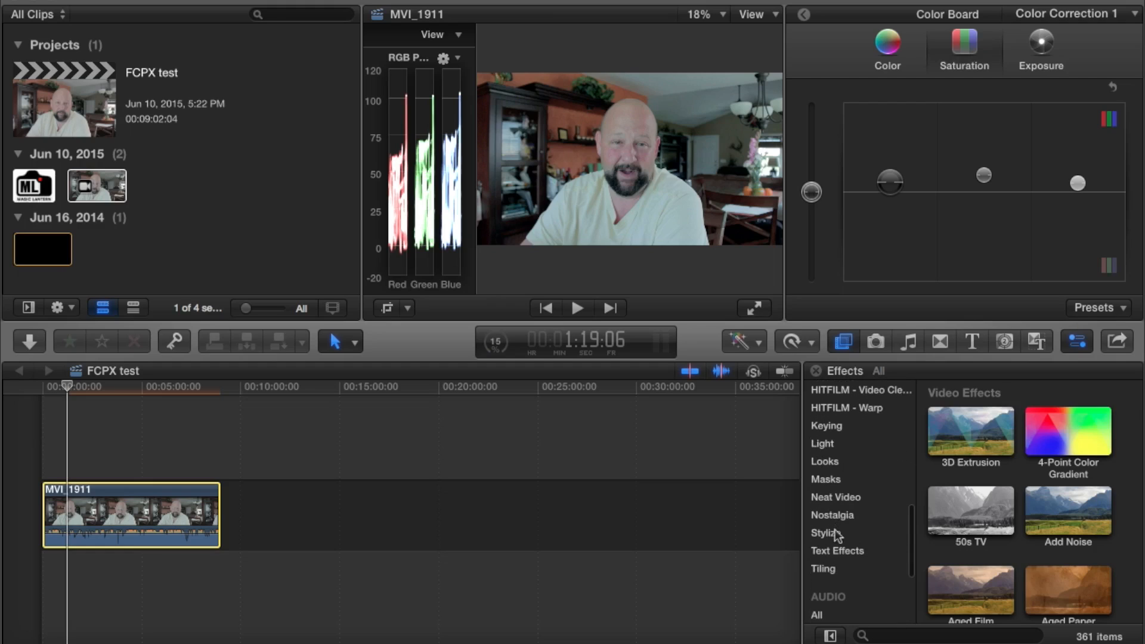
scroll(837, 535, "up", 2)
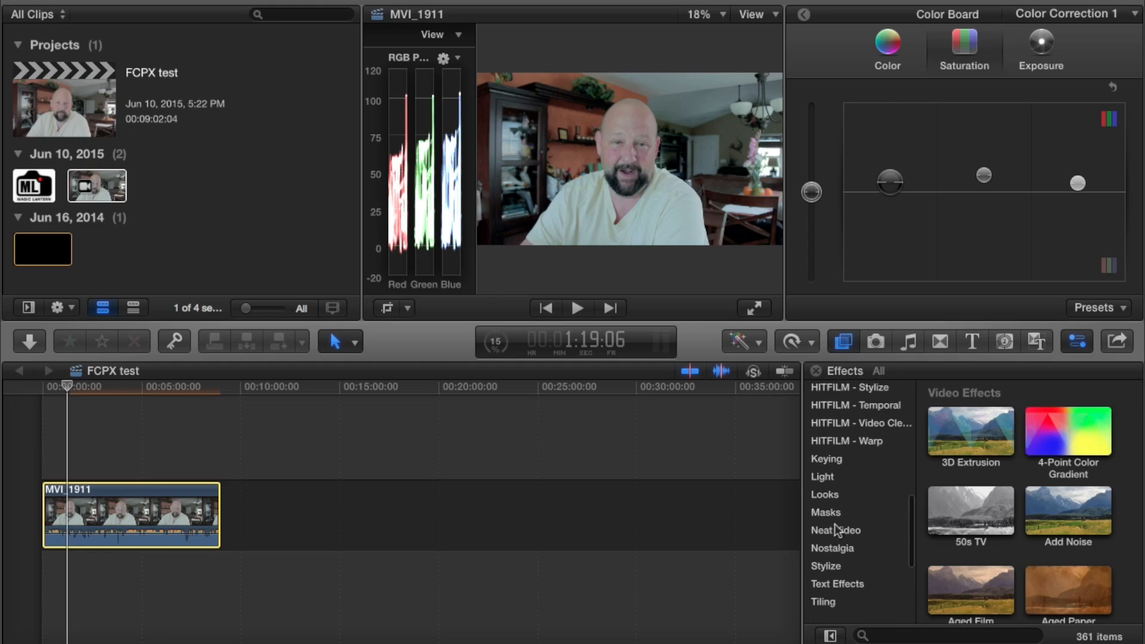
left_click(834, 496)
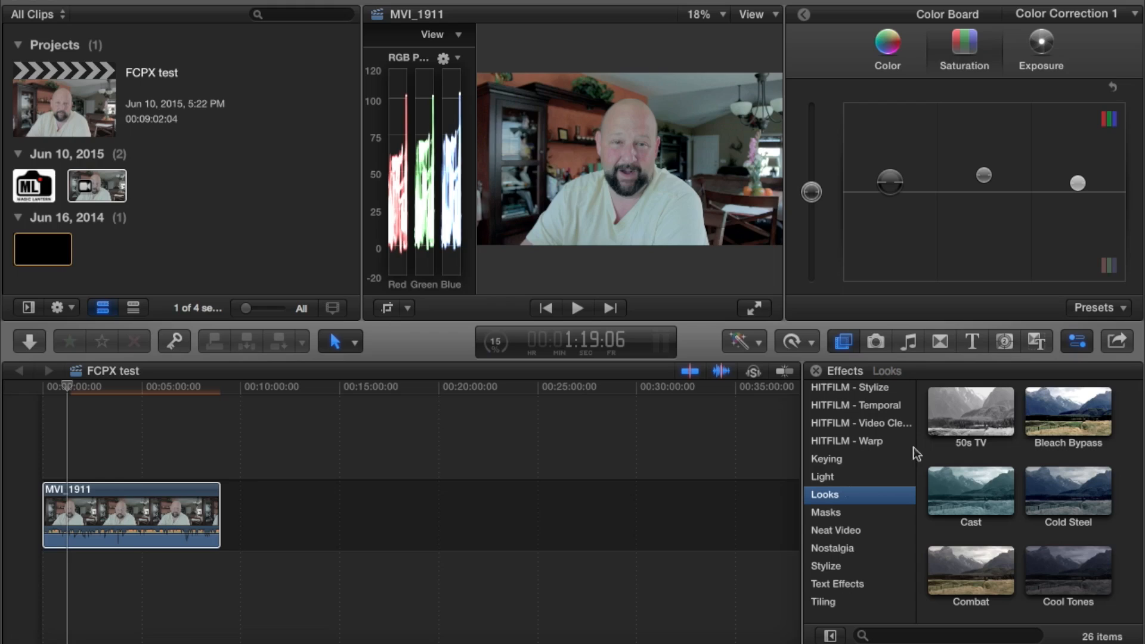
left_click(759, 440)
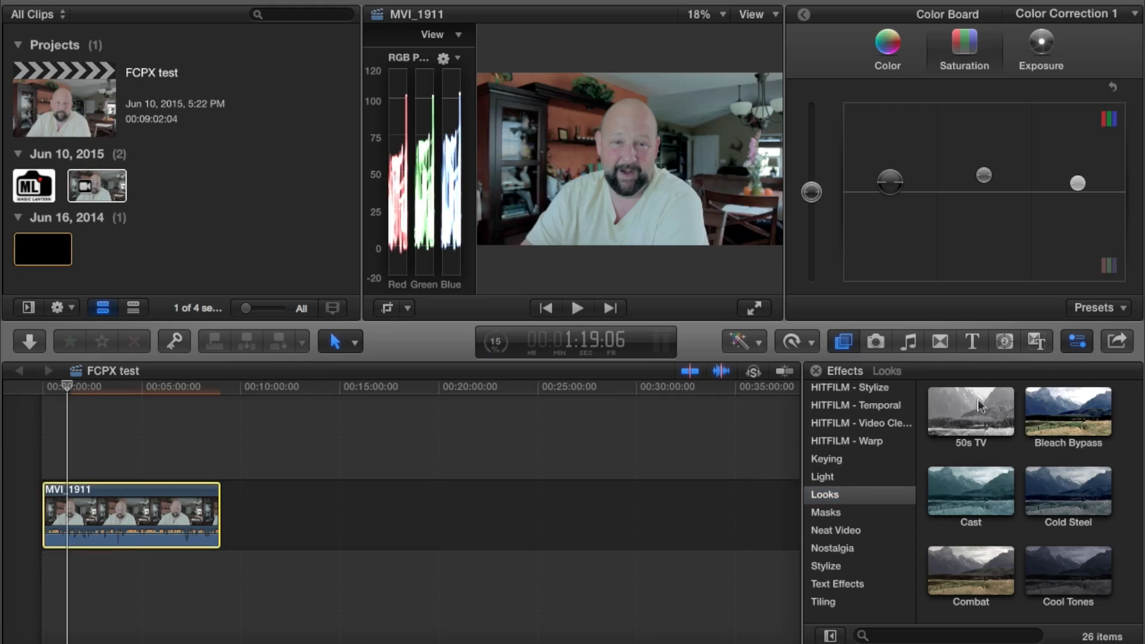
Apply the Bleach Bypass look to the MVI_1911 timeline clip and preview the result full screen
left_click(1068, 409)
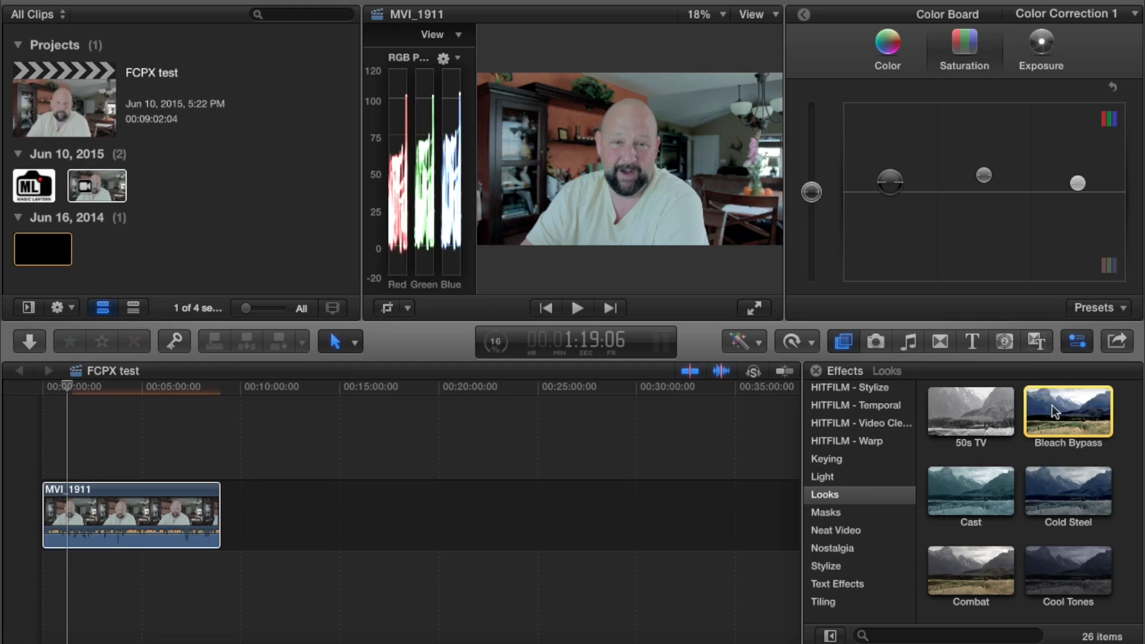
left_click_drag(1073, 398, 168, 505)
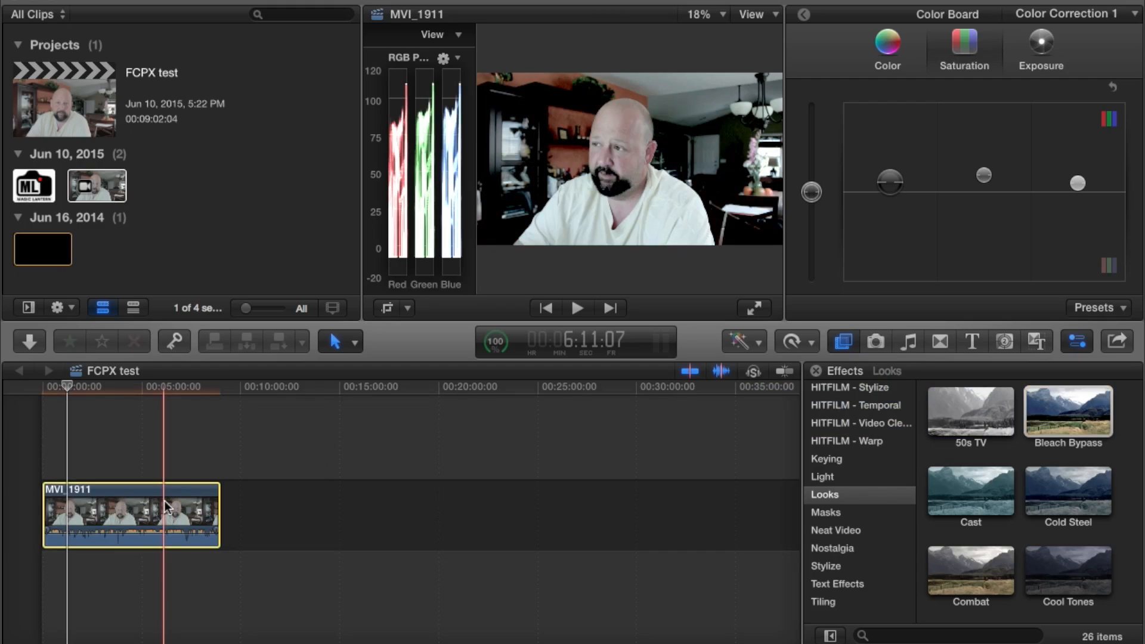
left_click(755, 308)
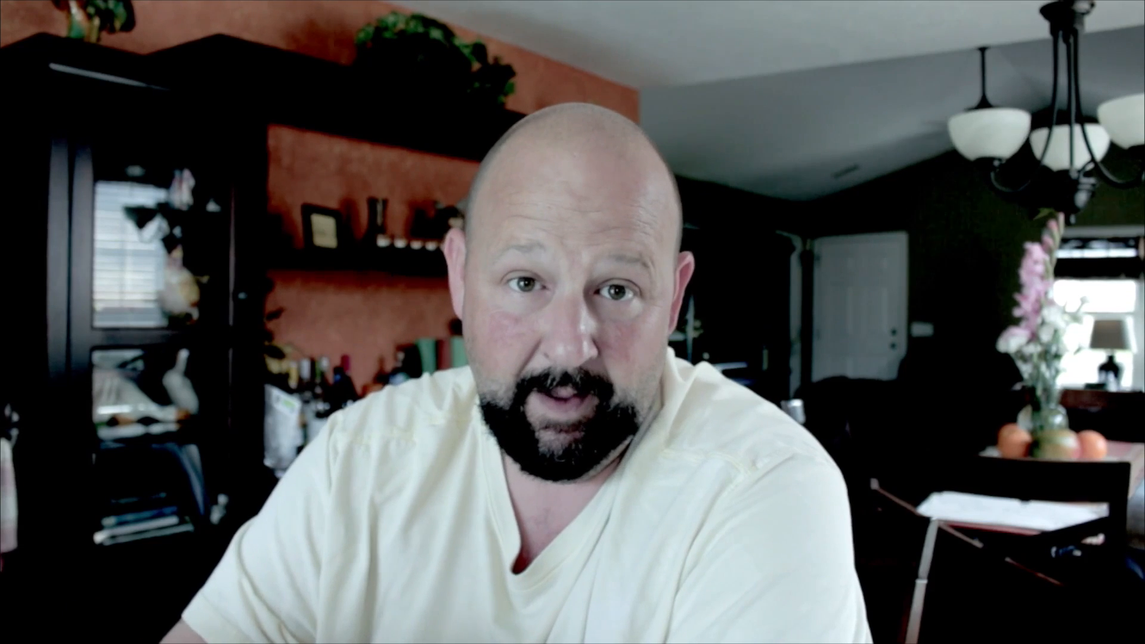
key("Escape")
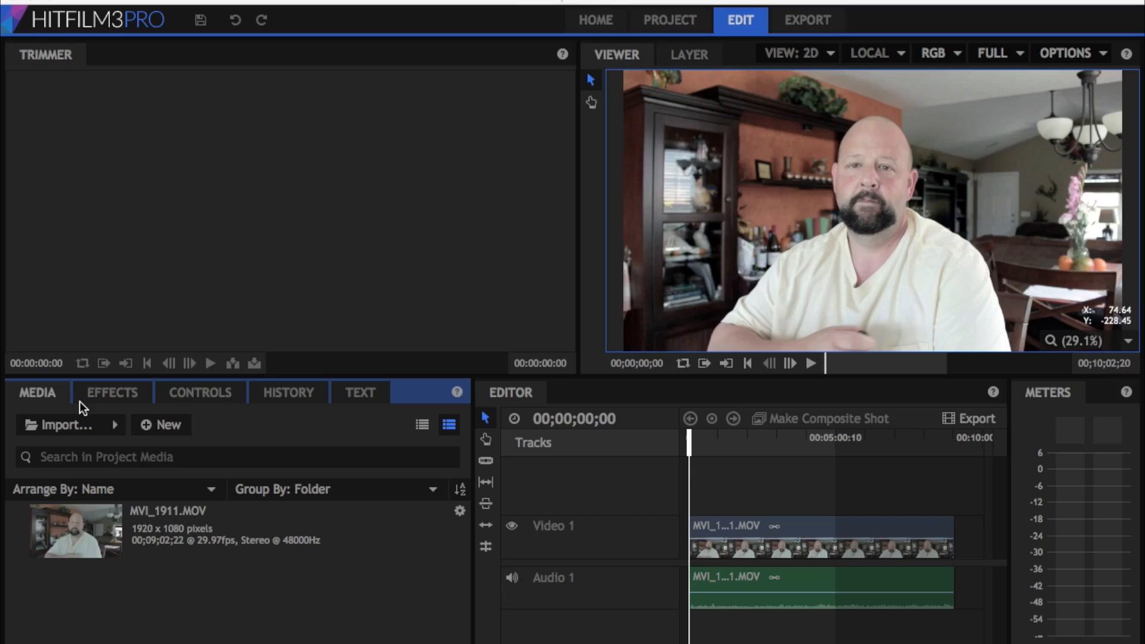
Switch to HitFilm 3 Pro and look through the effect categories, including Stylize, for an equivalent look
left_click(111, 395)
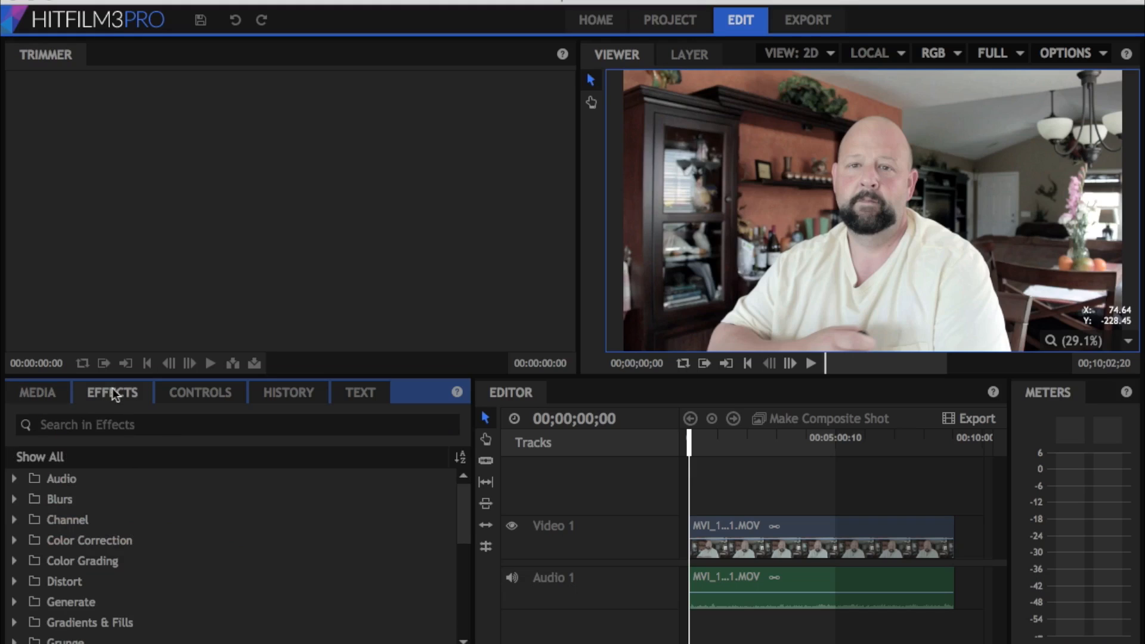
scroll(86, 564, "down", 5)
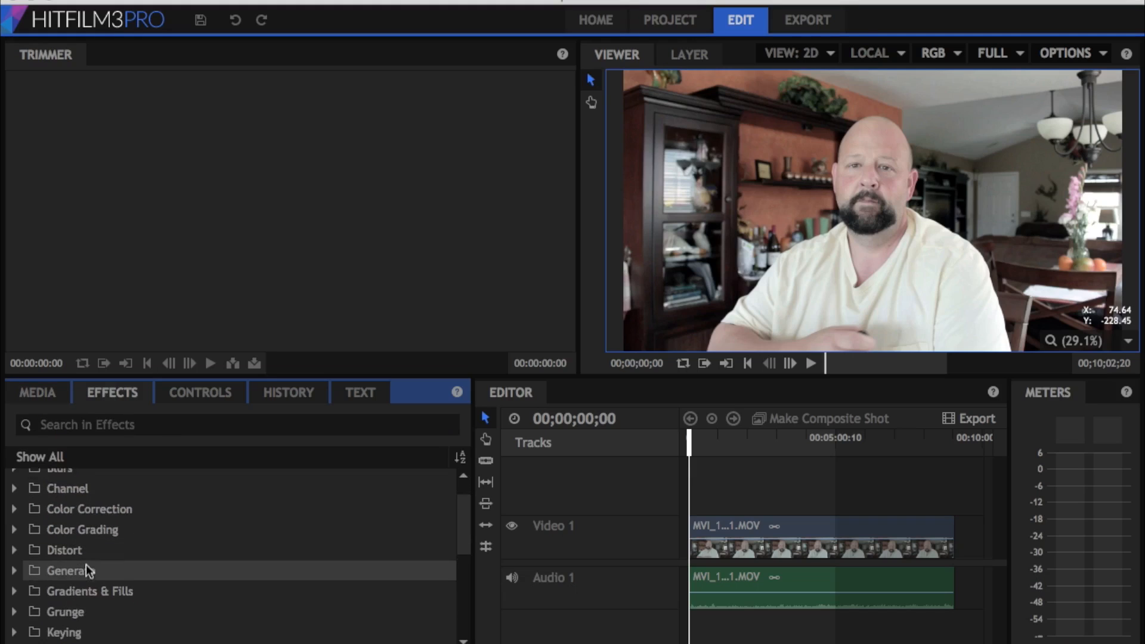
scroll(85, 564, "up", 1)
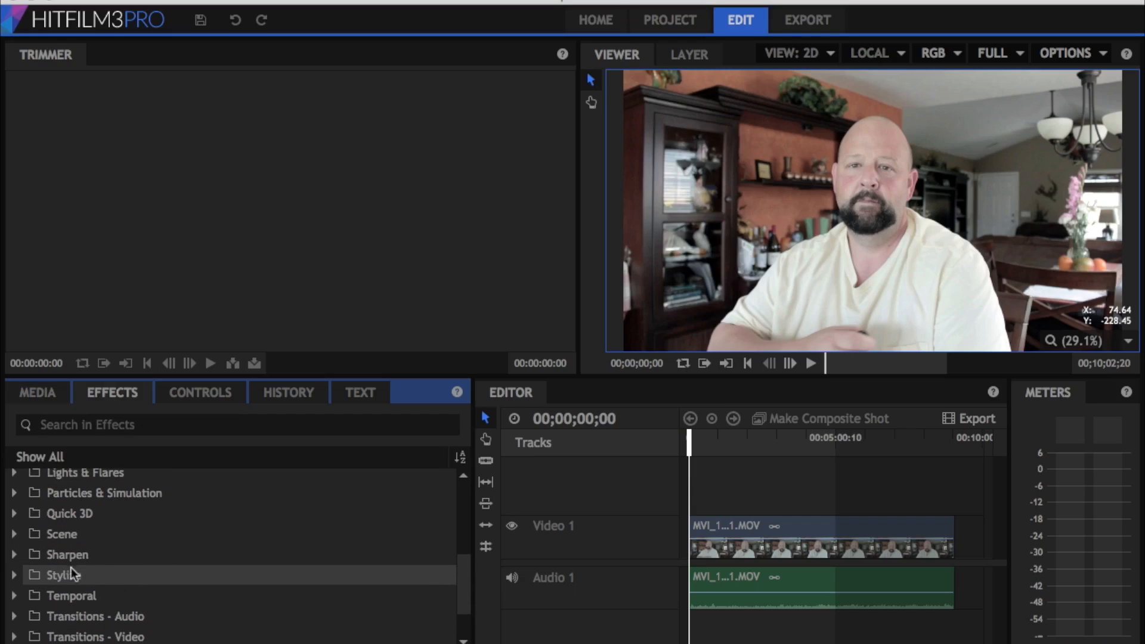
left_click(13, 576)
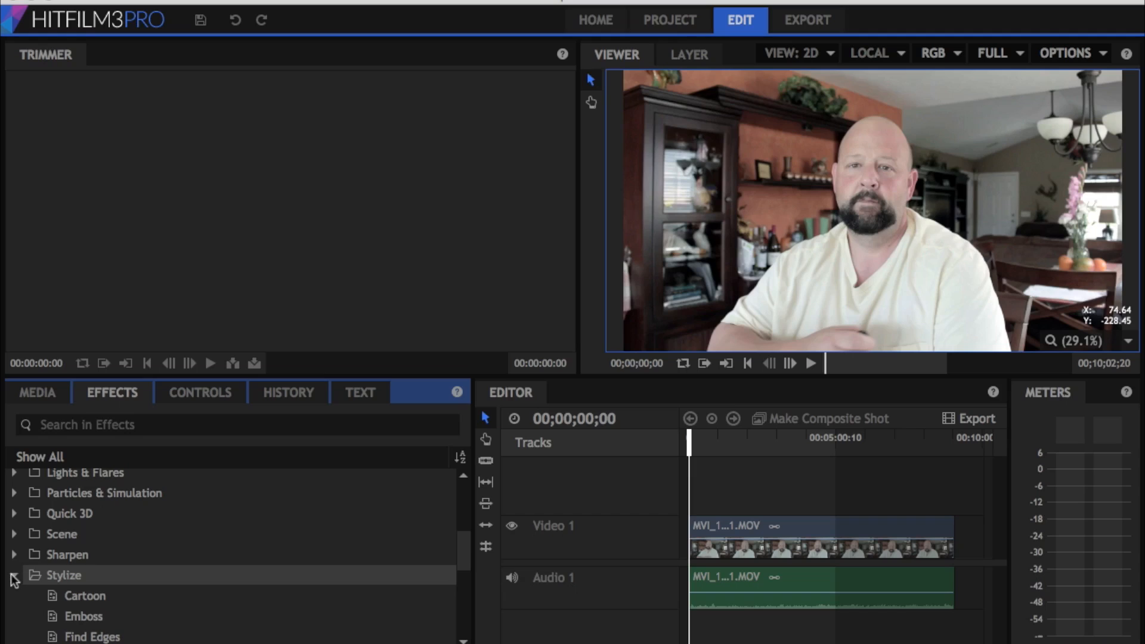
left_click(13, 576)
scroll(14, 580, "up", 1)
scroll(14, 579, "up", 4)
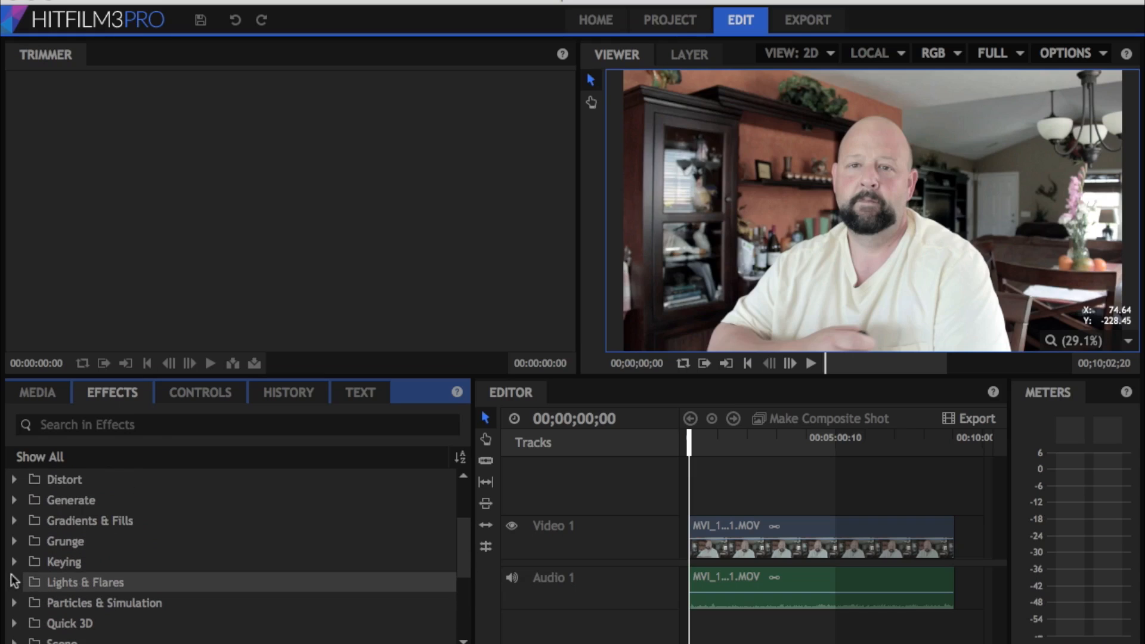
scroll(14, 580, "up", 1)
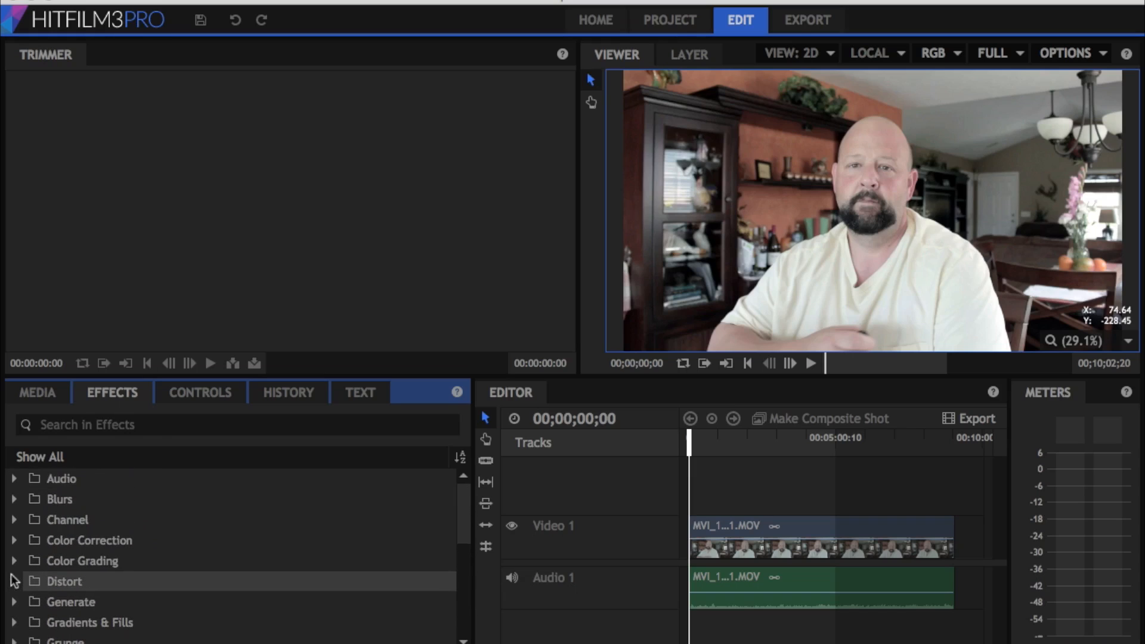
scroll(15, 580, "down", 3)
scroll(14, 579, "down", 3)
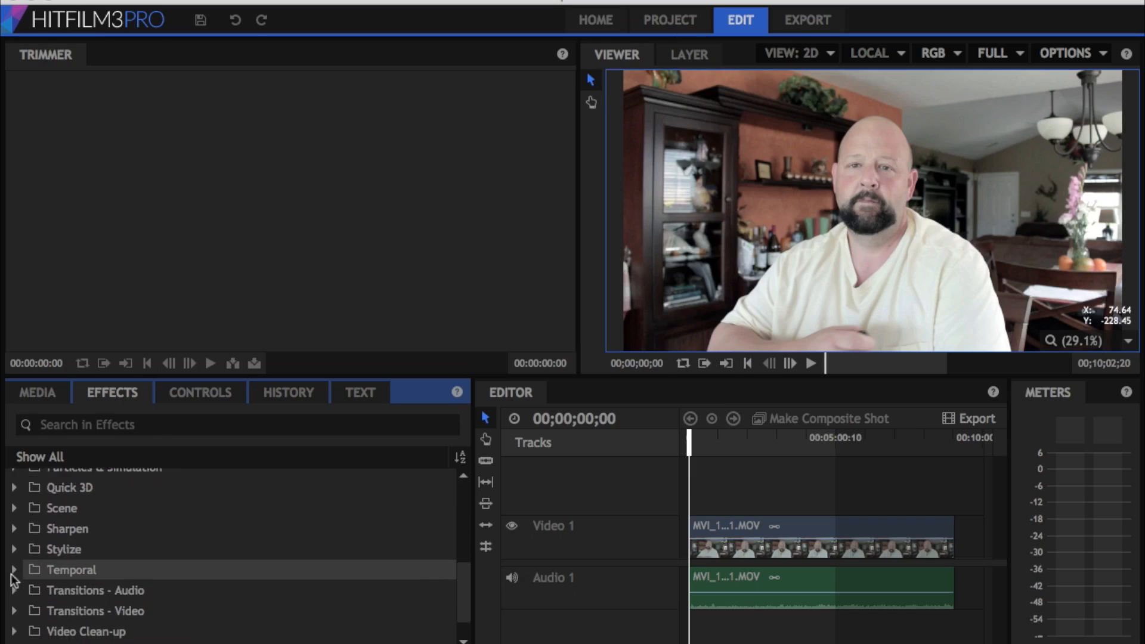
scroll(13, 577, "down", 2)
scroll(13, 566, "up", 7)
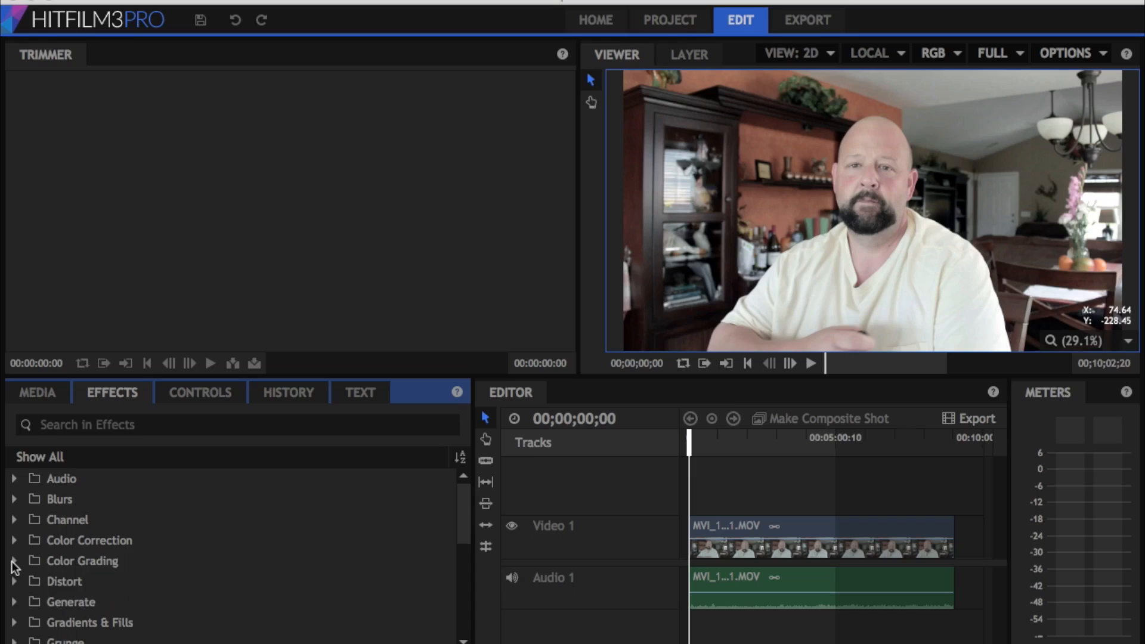
Apply the Bleach Bypass effect from the Color Grading category to the MVI_1911.MOV clip on Video 1
left_click(13, 560)
scroll(13, 561, "down", 1)
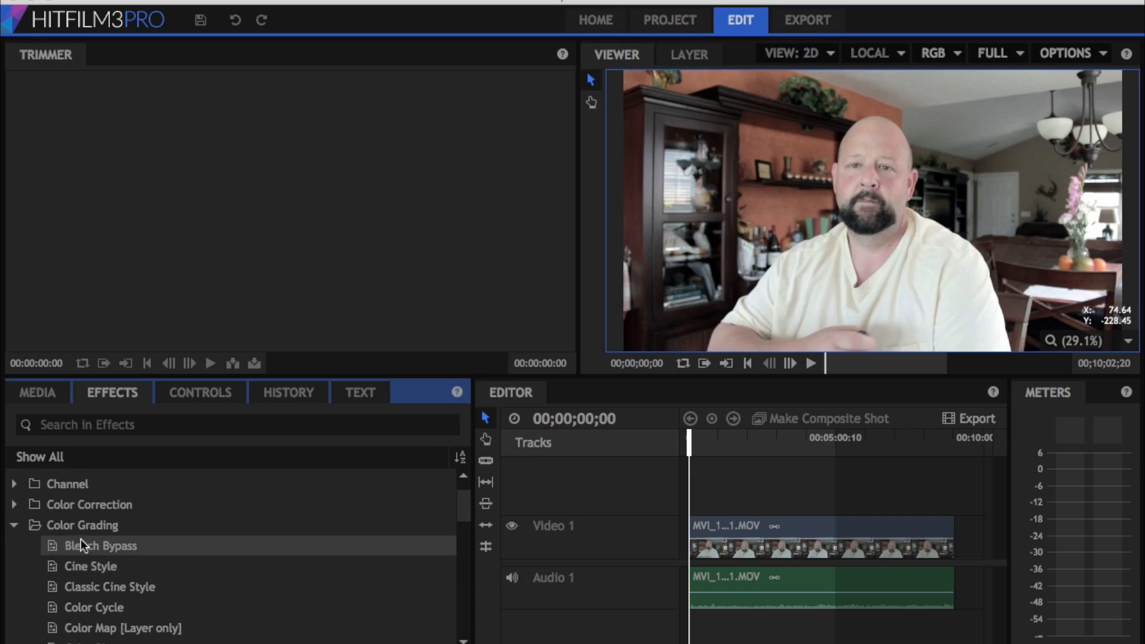
left_click_drag(80, 545, 706, 548)
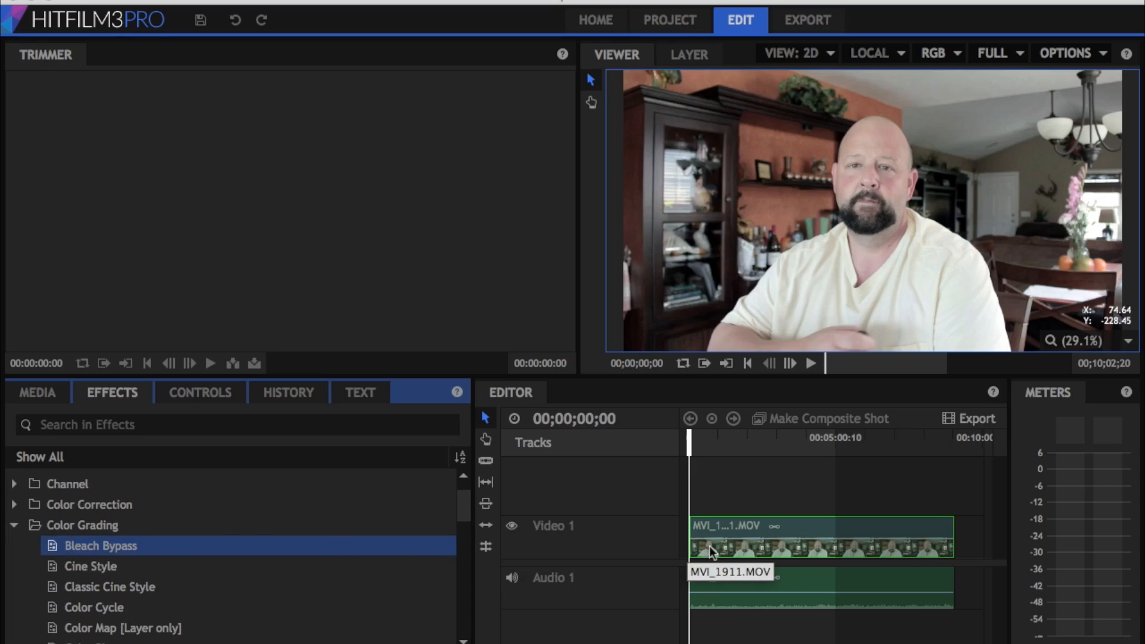
left_click_drag(710, 547, 709, 545)
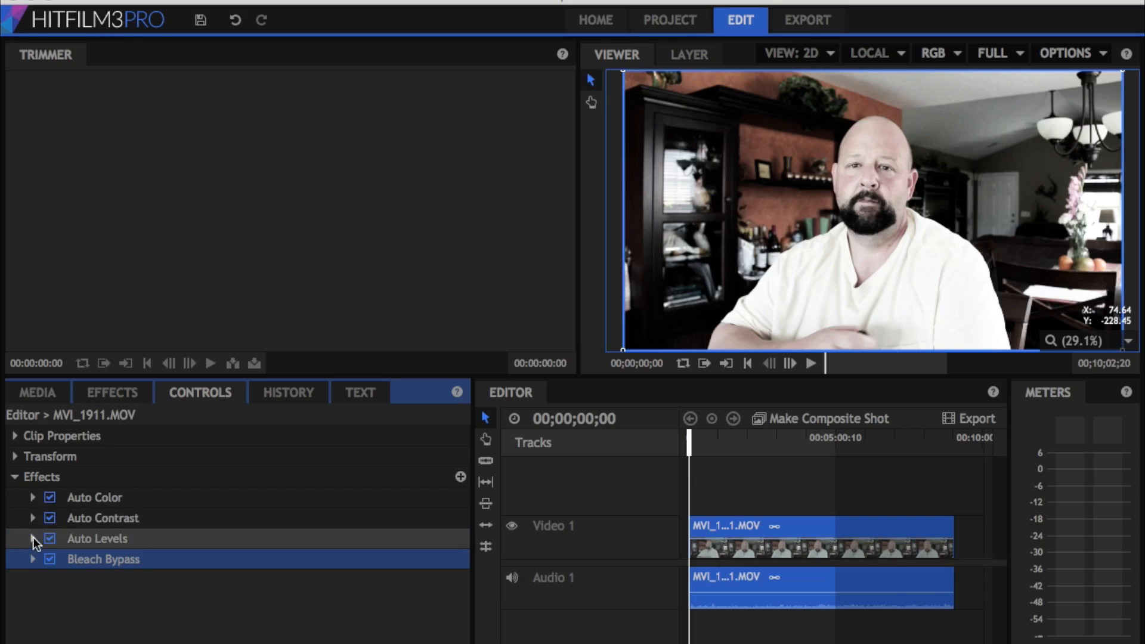
Disable Auto Levels on the clip, then set Bleach Bypass Brightness to -32.0 and adjust its Amount
left_click(50, 538)
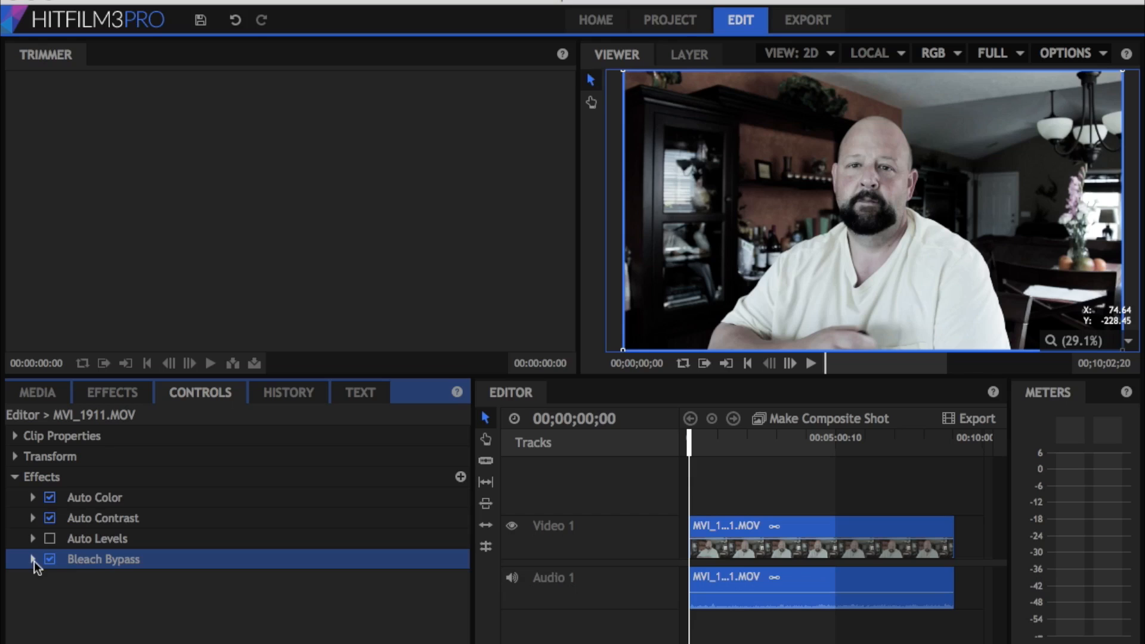
left_click(33, 559)
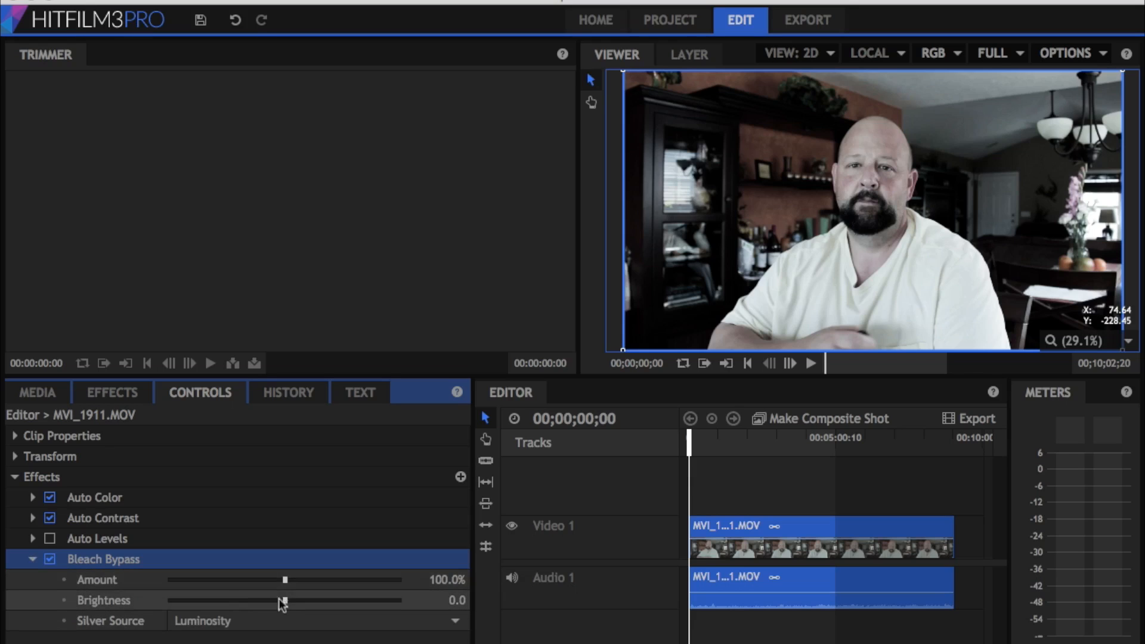
left_click_drag(287, 599, 248, 600)
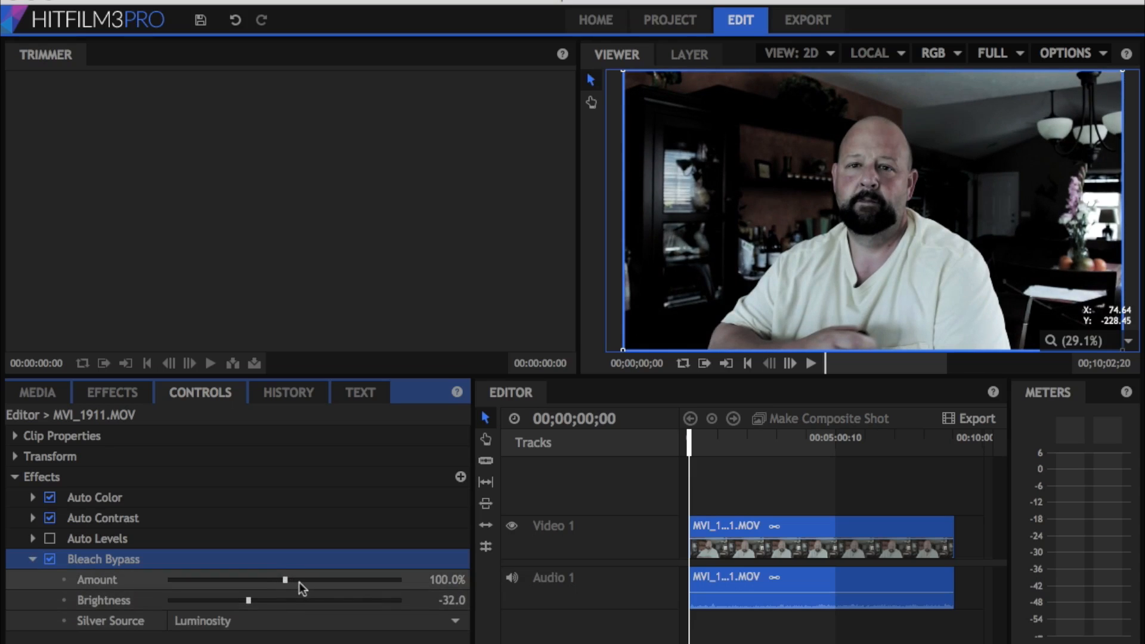
left_click_drag(316, 582, 281, 583)
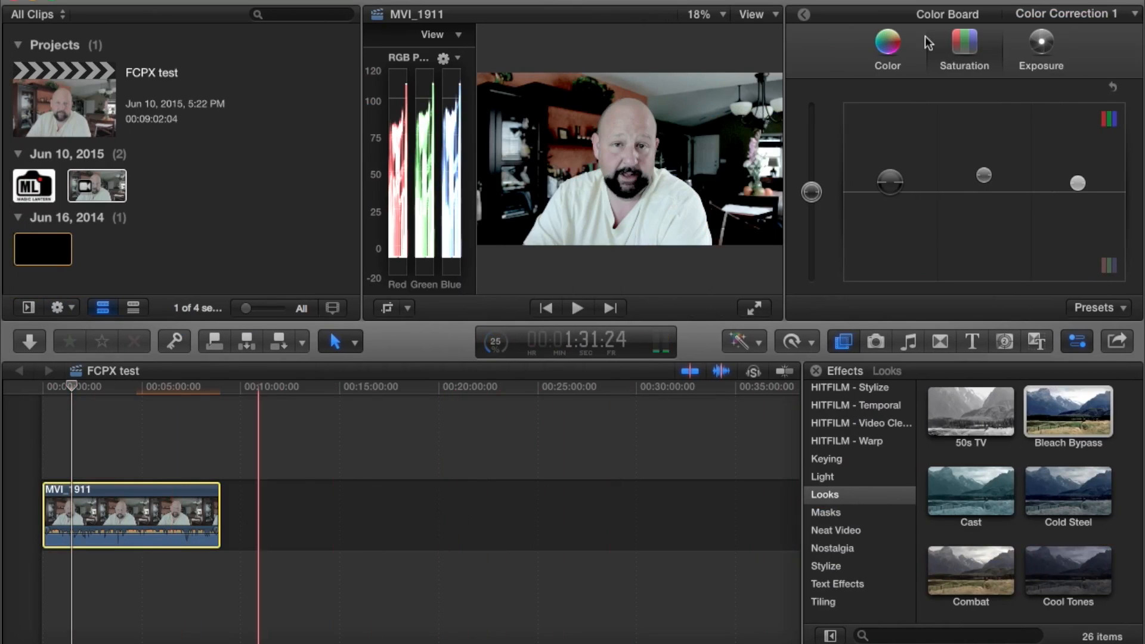
Switch to Final Cut Pro X and show the Bleach Bypass parameters of the MVI_1911 clip
left_click(805, 15)
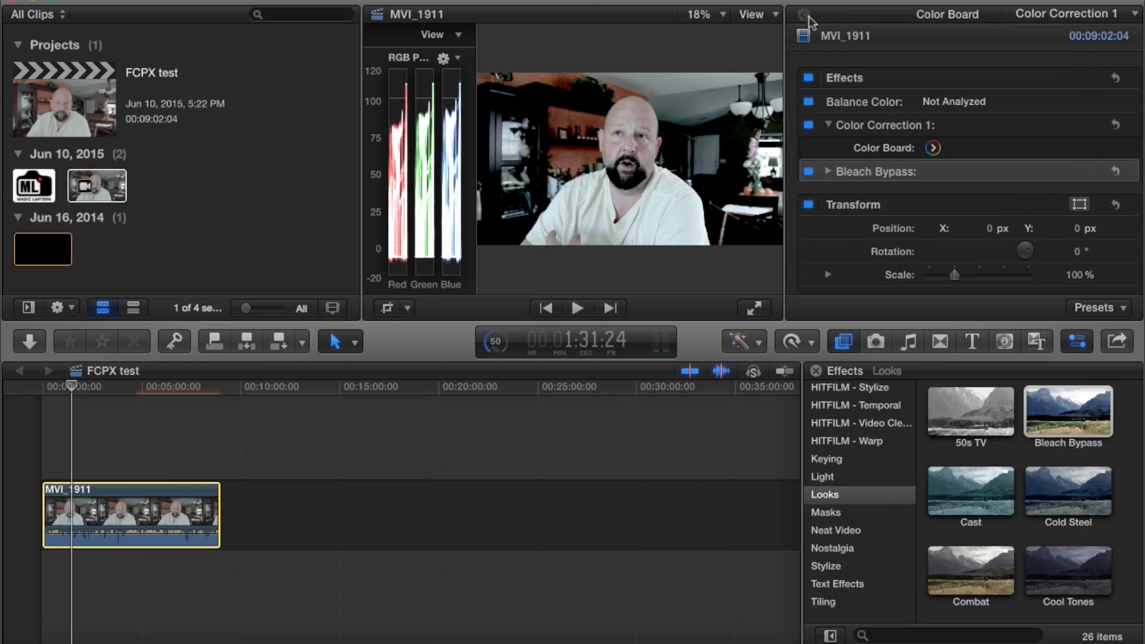
left_click(809, 171)
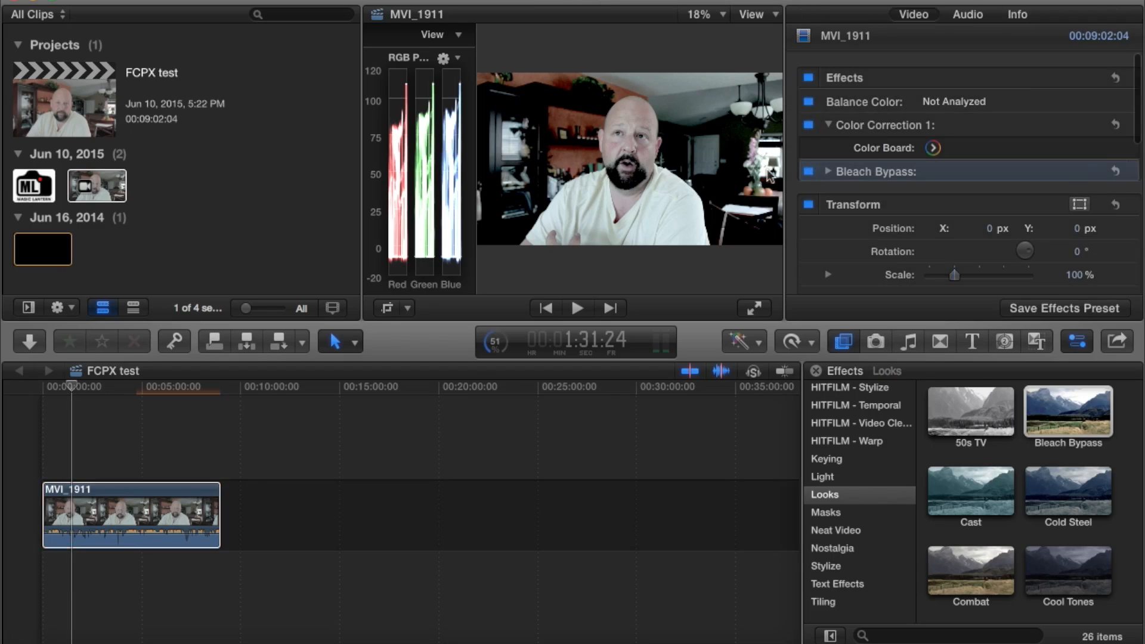
left_click(826, 171)
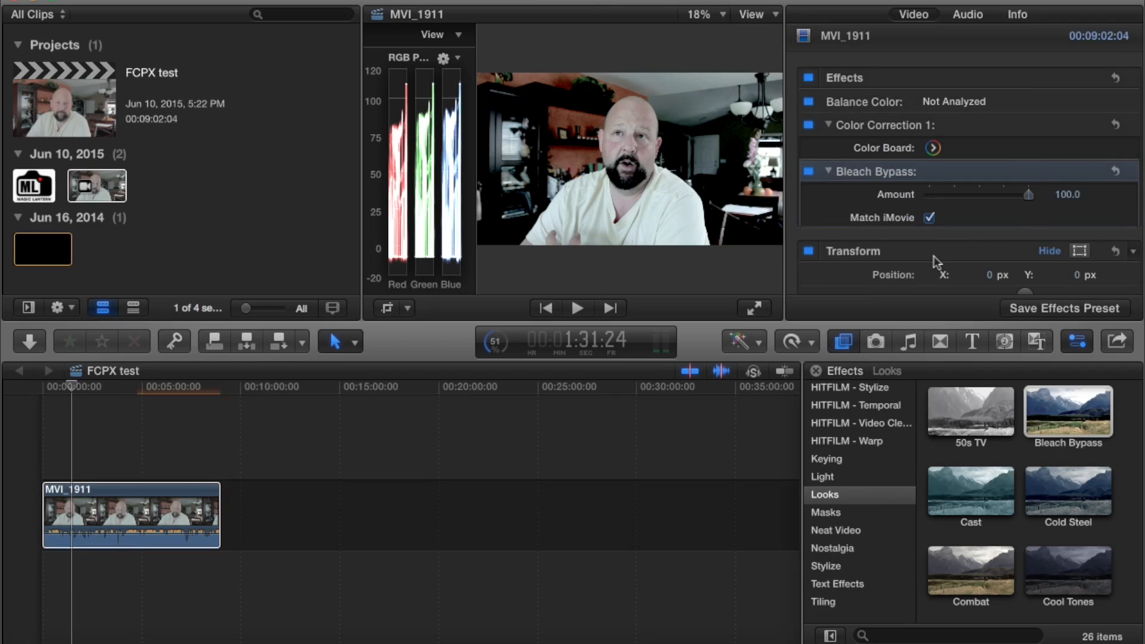
Play the MVI_1911 clip full screen with the sound muted to review the Bleach Bypass look
left_click(754, 310)
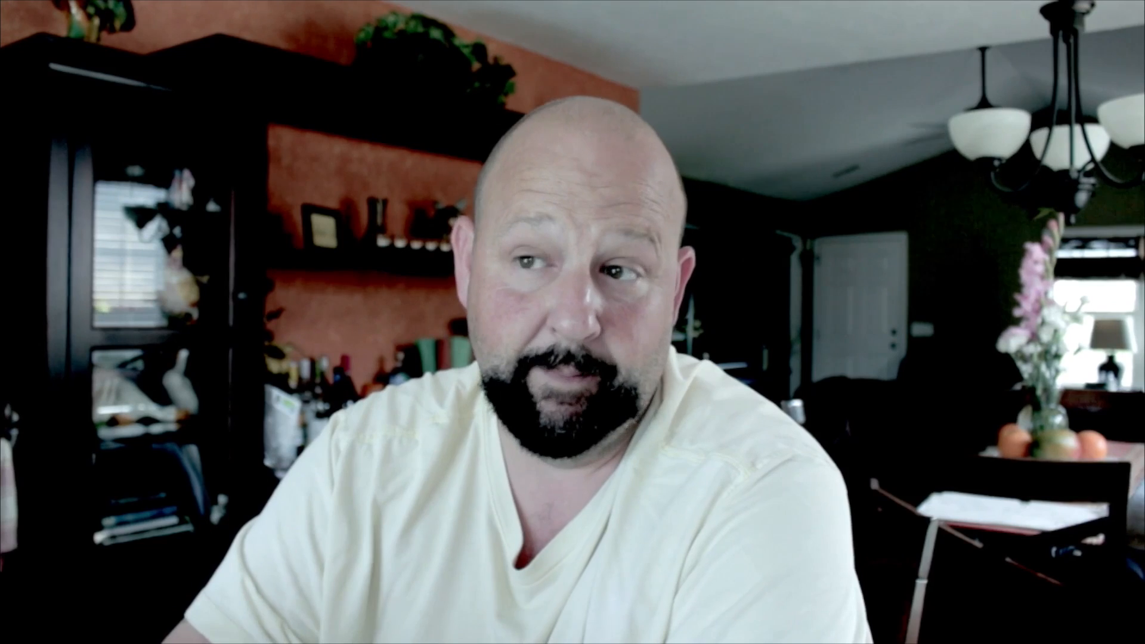
key("XF86AudioMute")
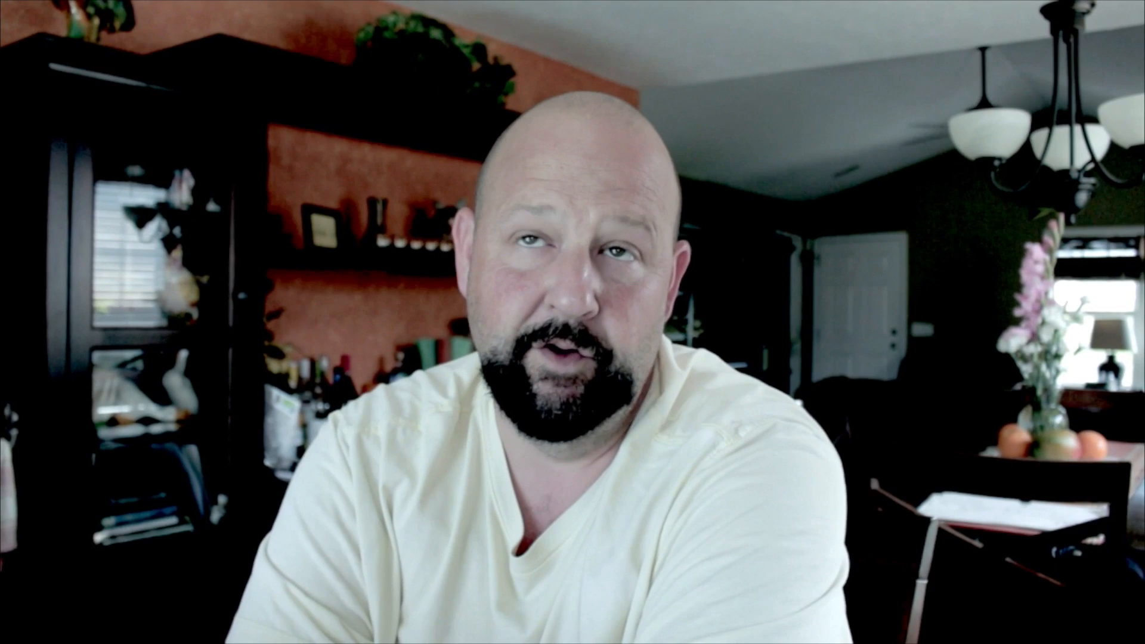
key("Escape")
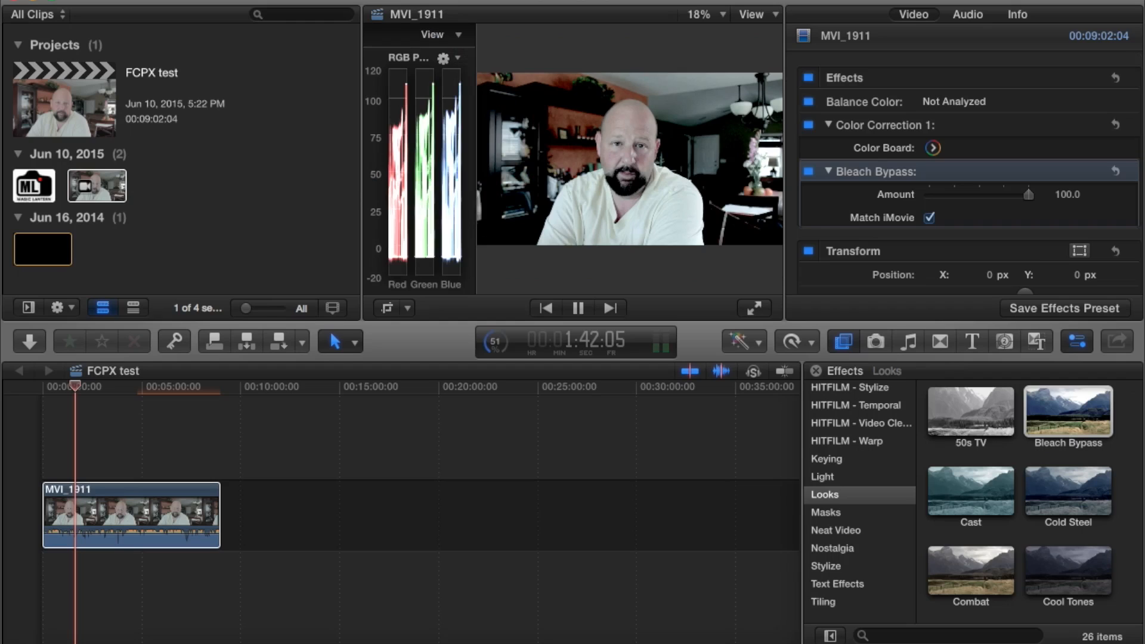